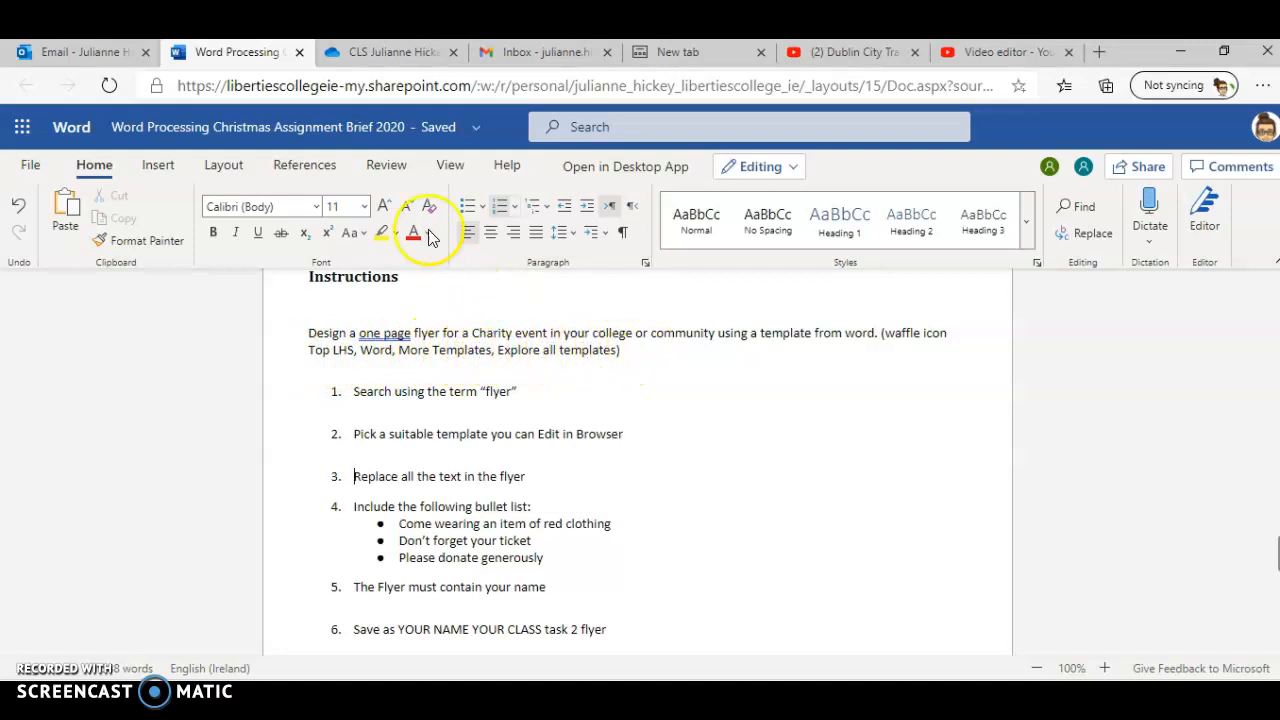
Step: Open Word for the web from the Microsoft 365 app launcher in a new tab
click(355, 52)
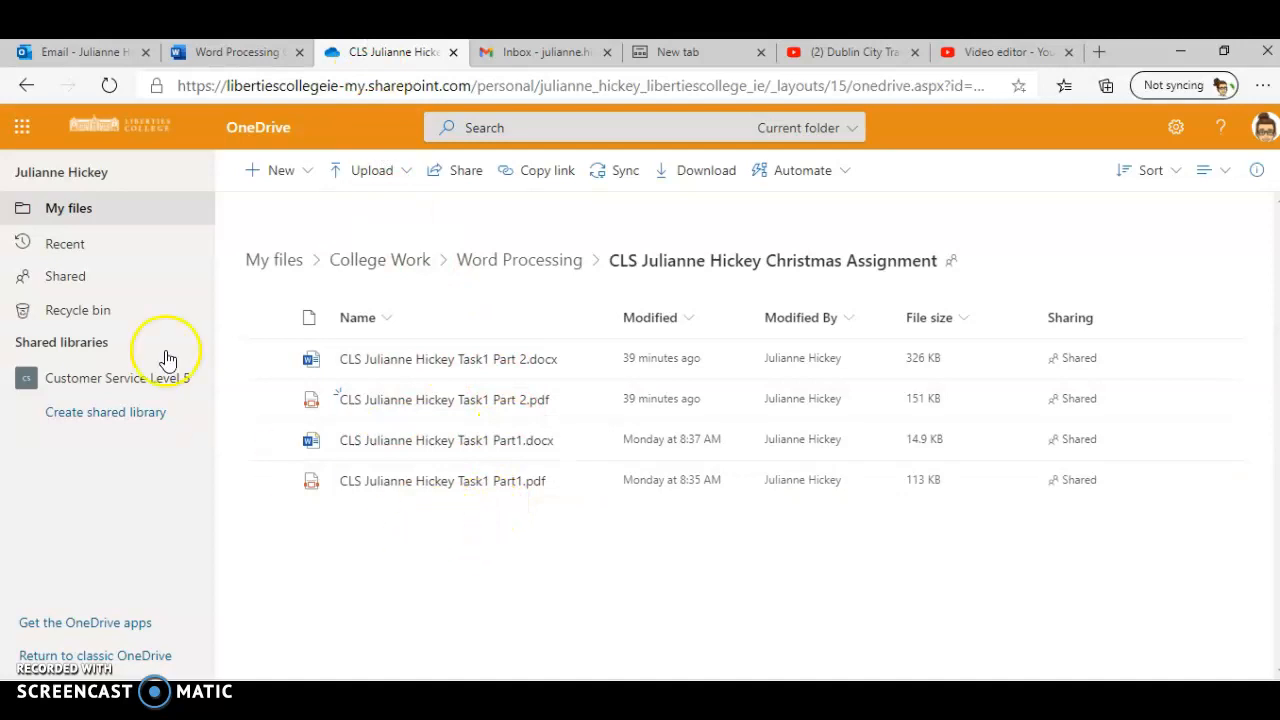
click(13, 136)
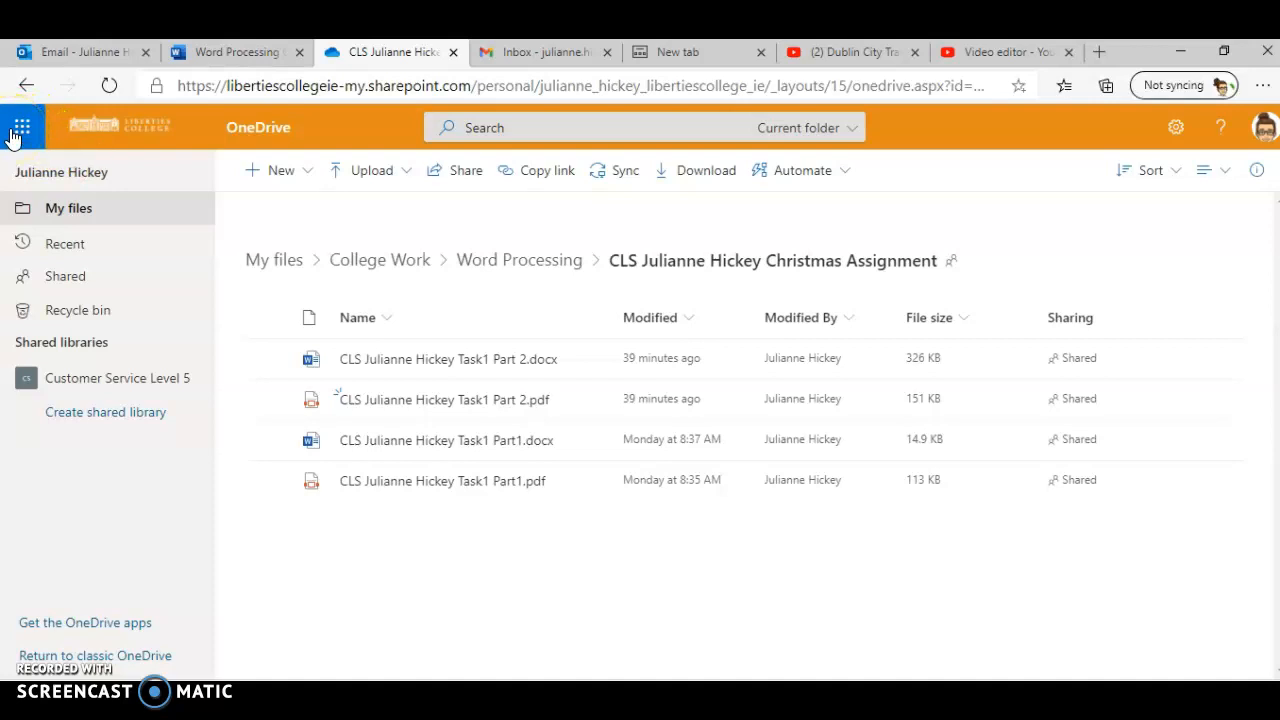
click(13, 136)
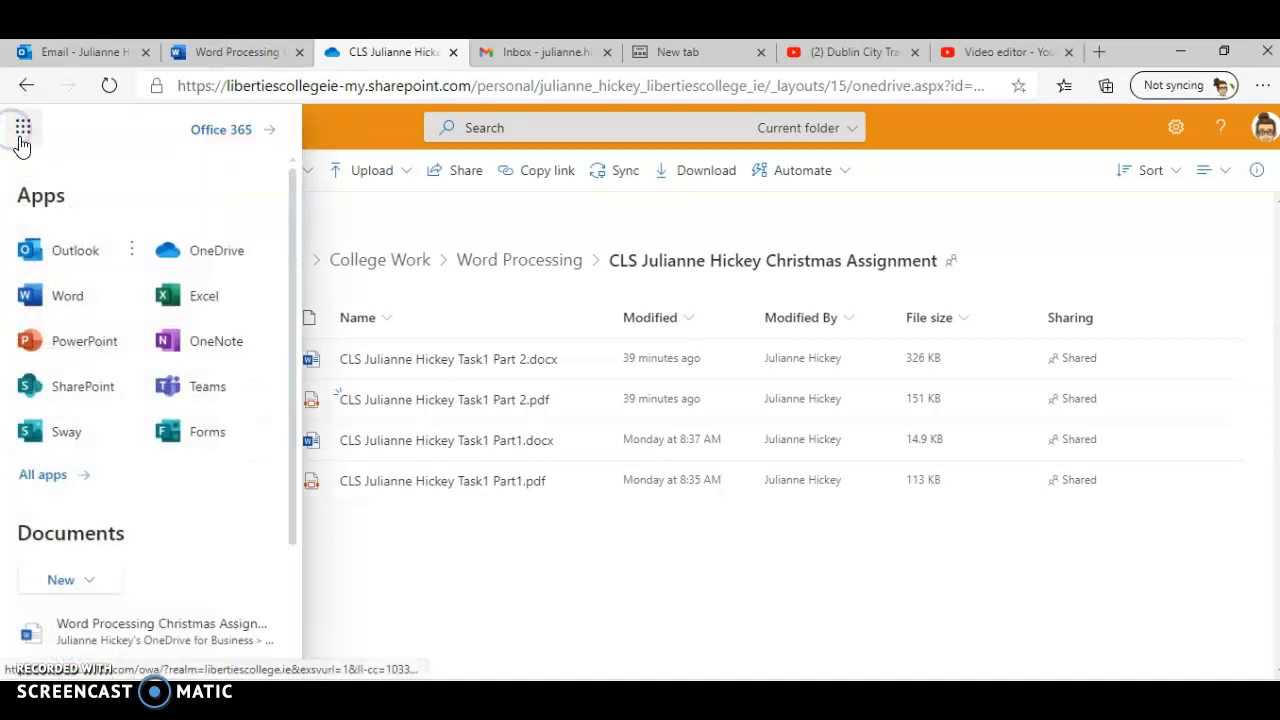
click(60, 305)
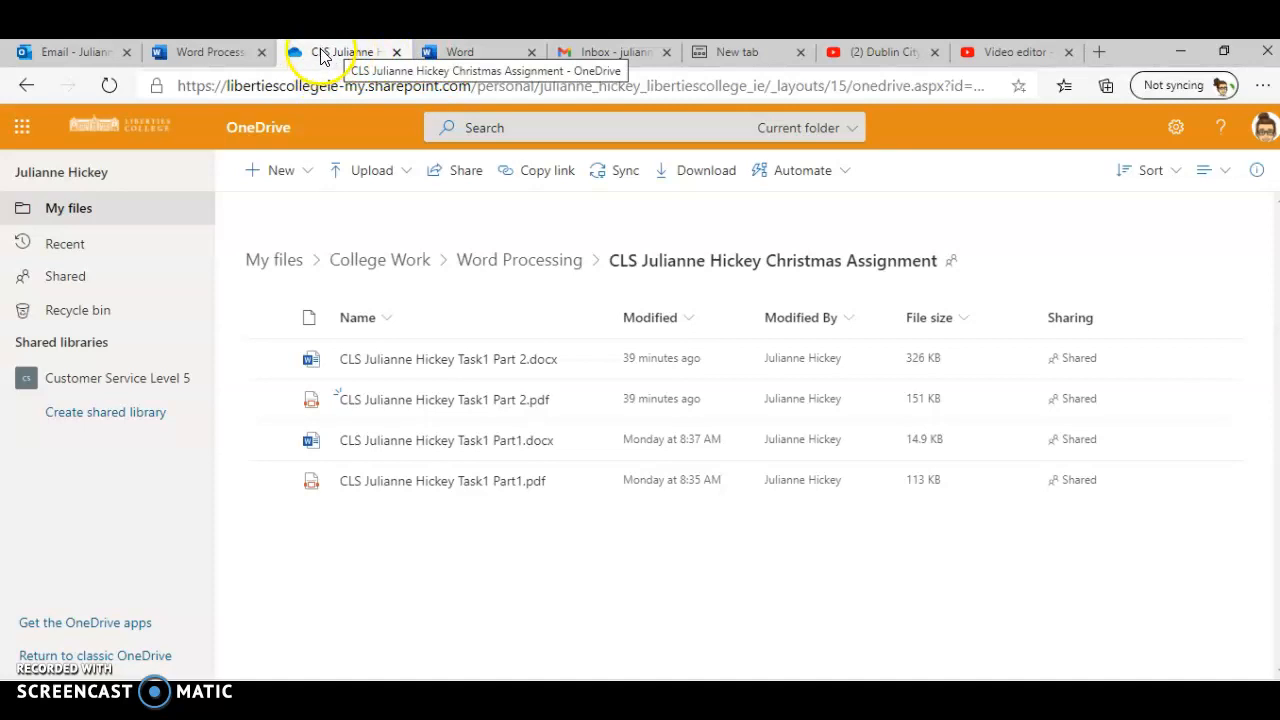
click(457, 53)
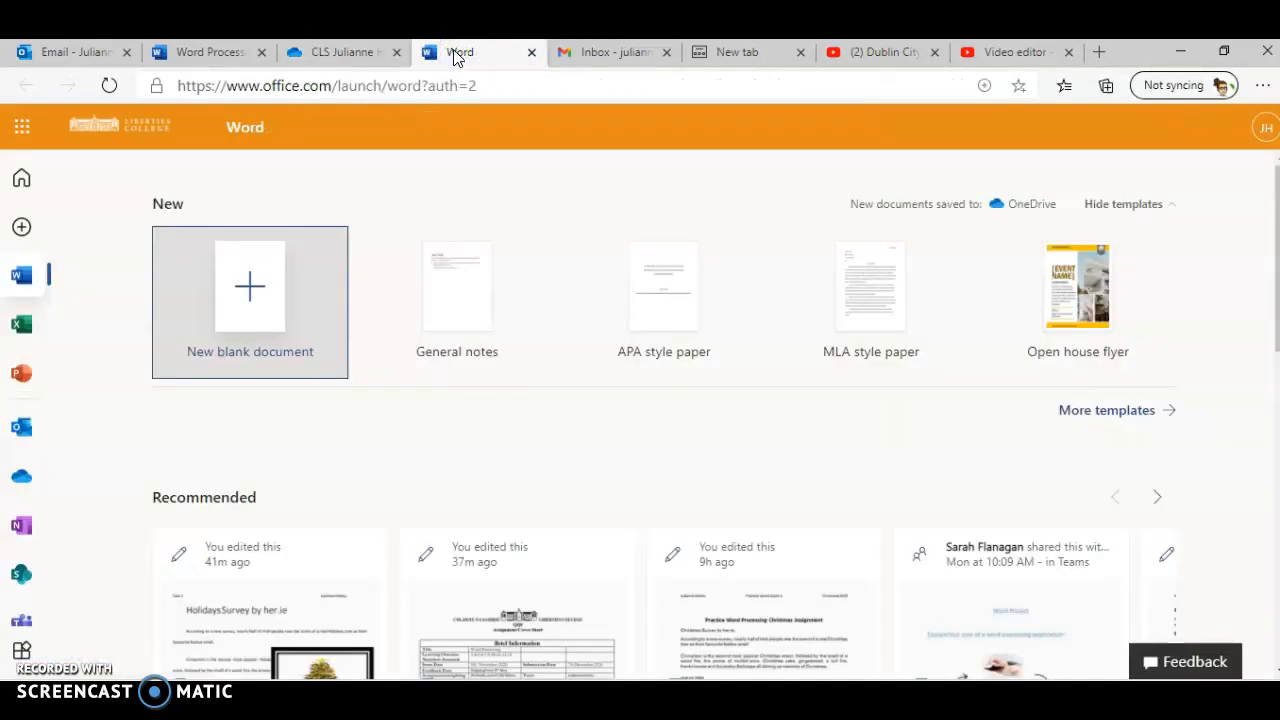
Step: Open the full template gallery by exploring all templates
click(1090, 412)
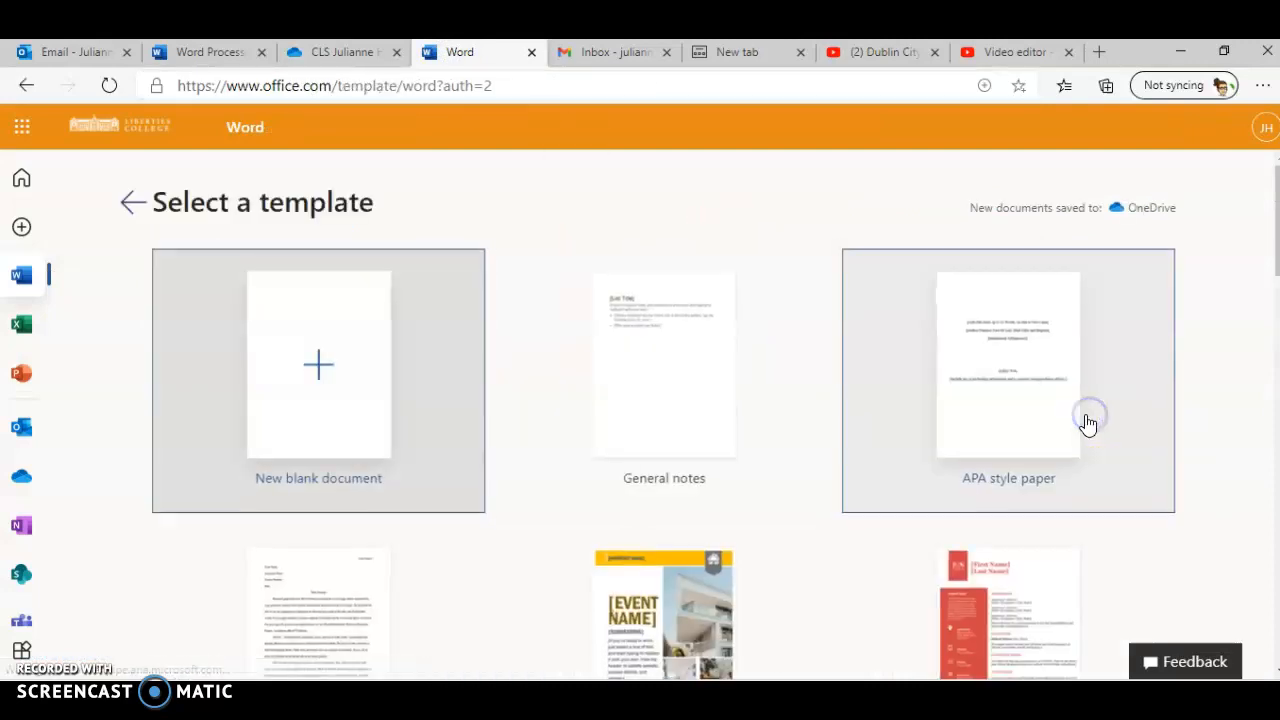
scroll(1029, 420, down, 13)
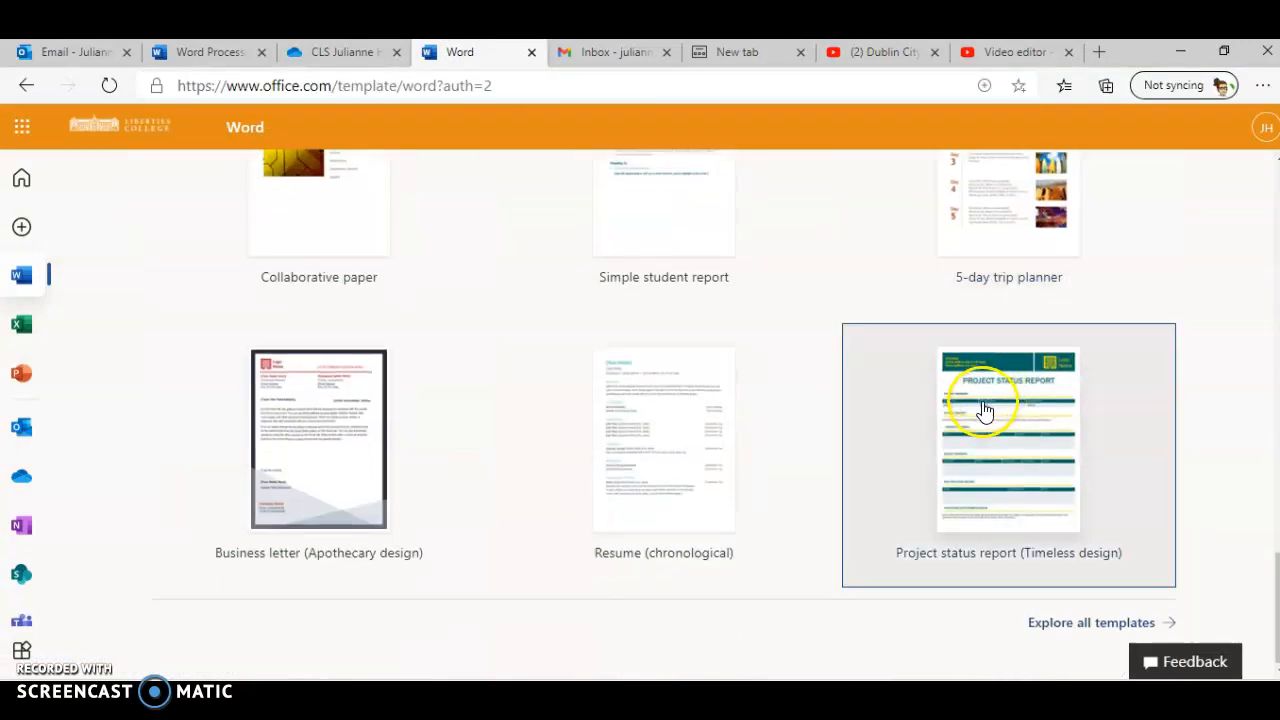
click(1068, 625)
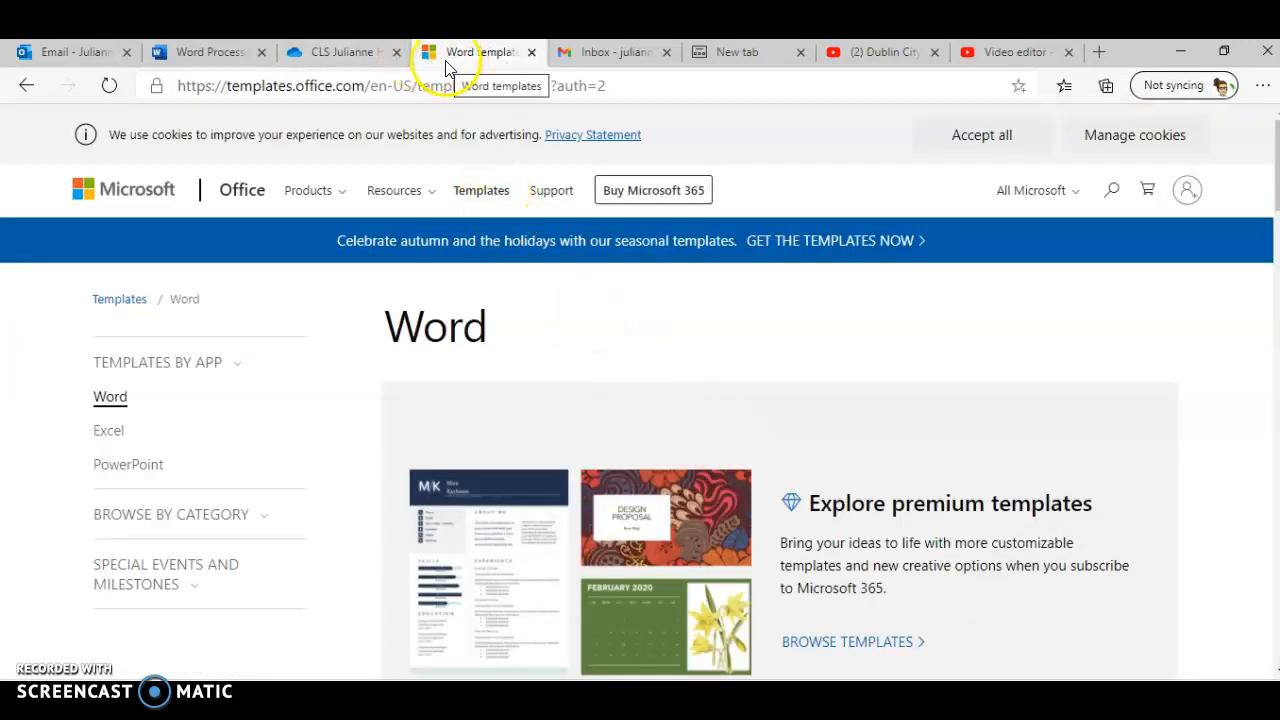
Step: Search the Office templates for "flyer"
click(1107, 192)
text(tlyer)
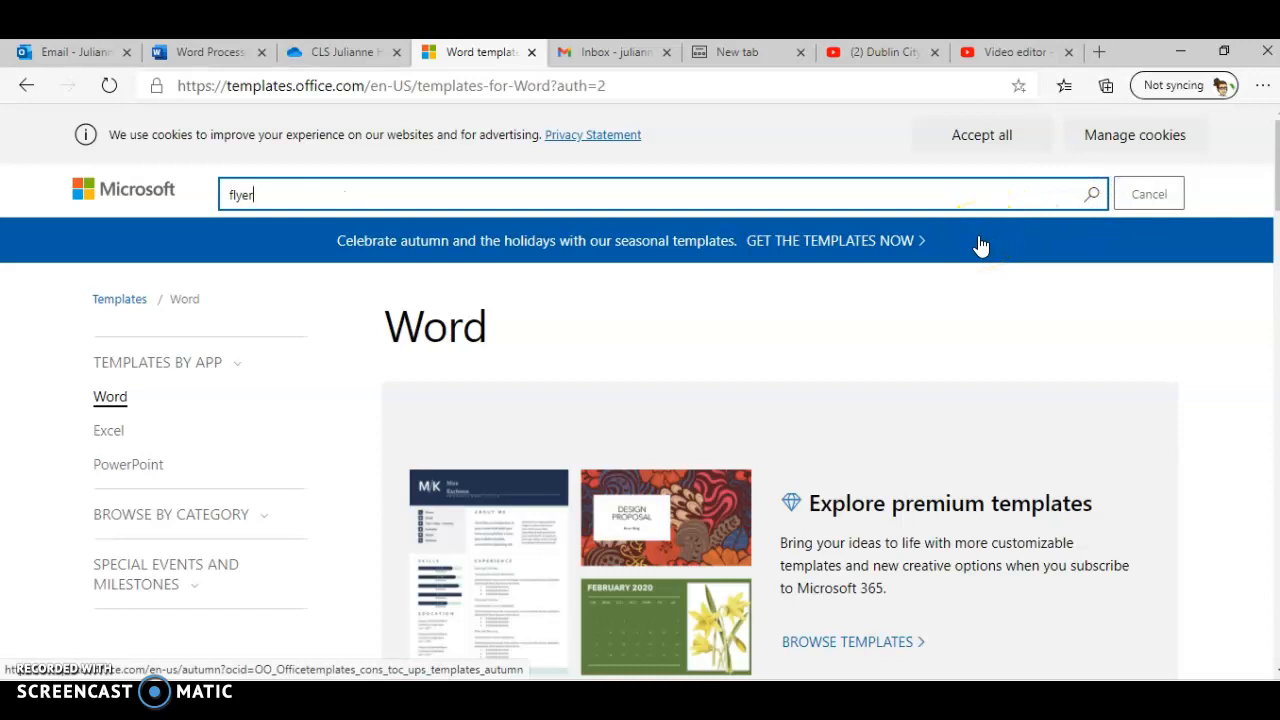
key(Return)
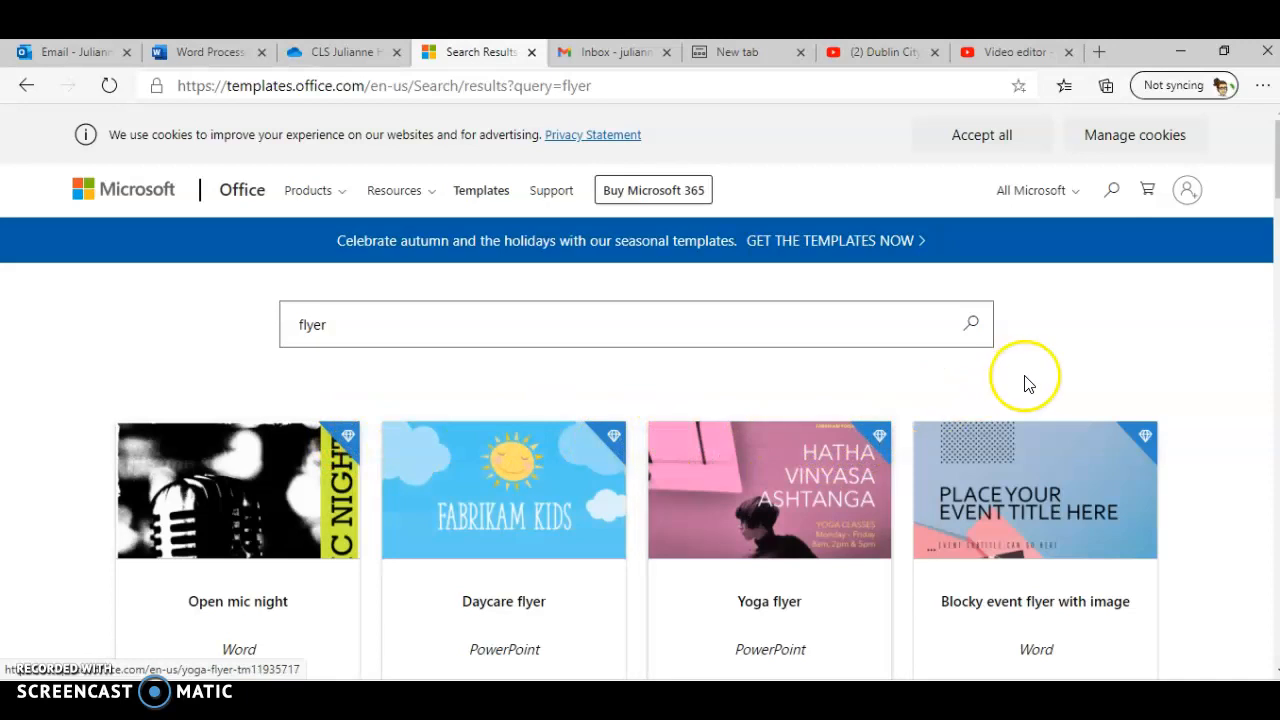
Step: Open the Party invitation flyer template for editing in the browser
scroll(1057, 371, down, 4)
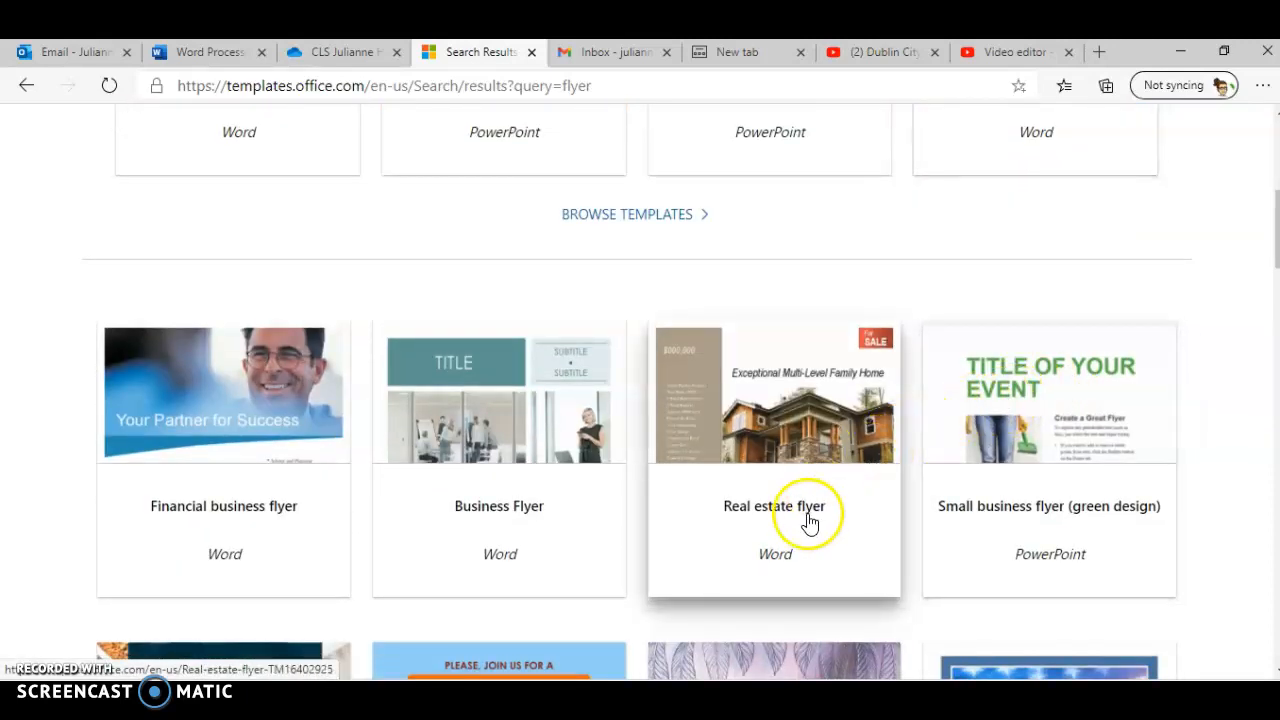
scroll(815, 525, down, 3)
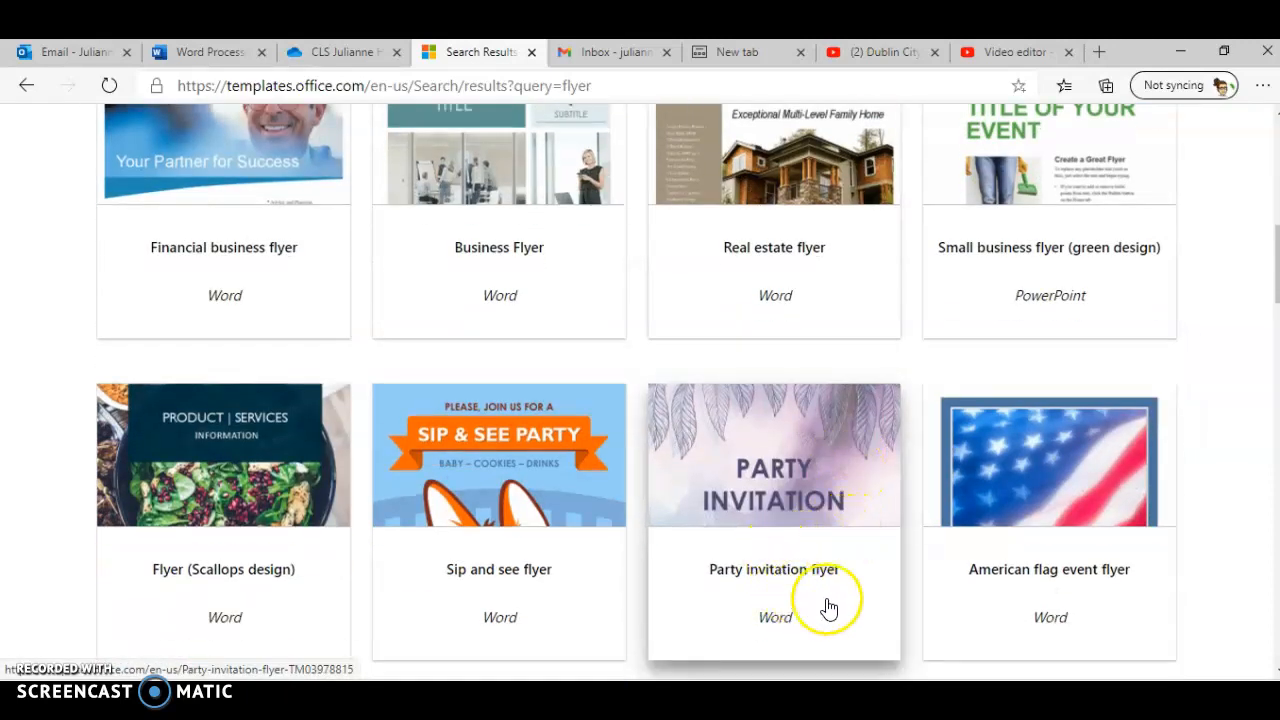
click(776, 460)
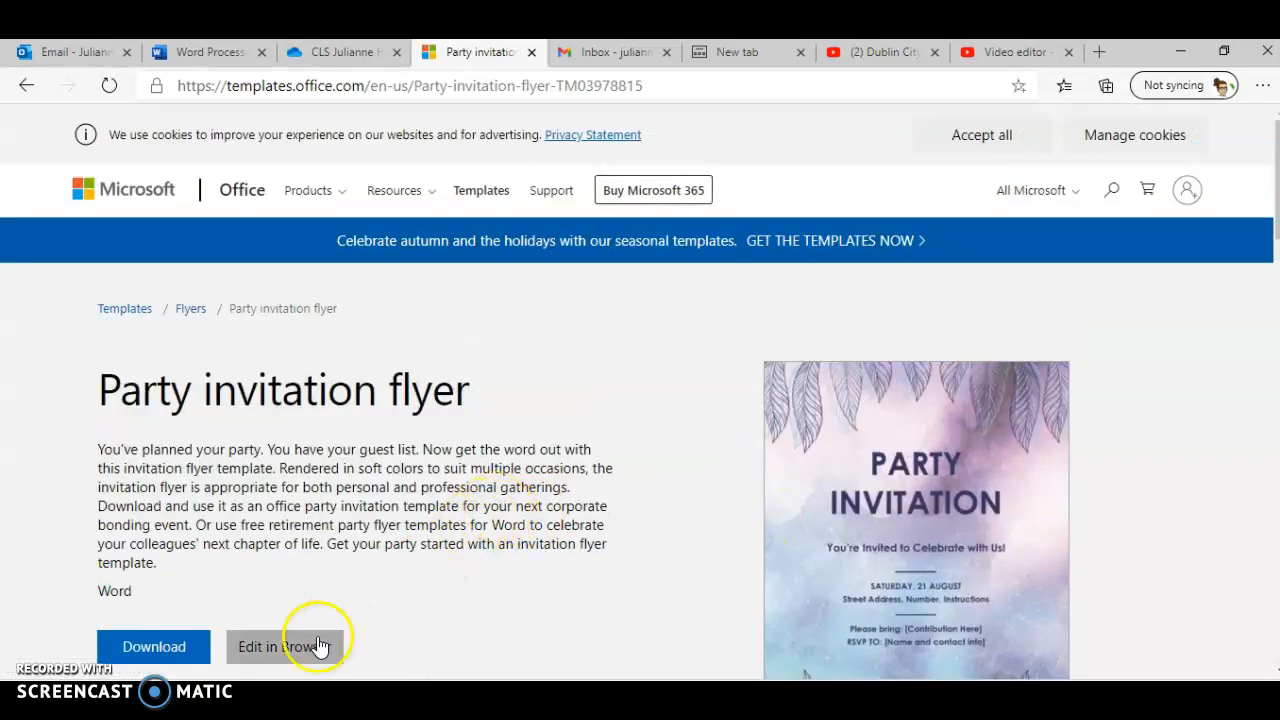
click(280, 648)
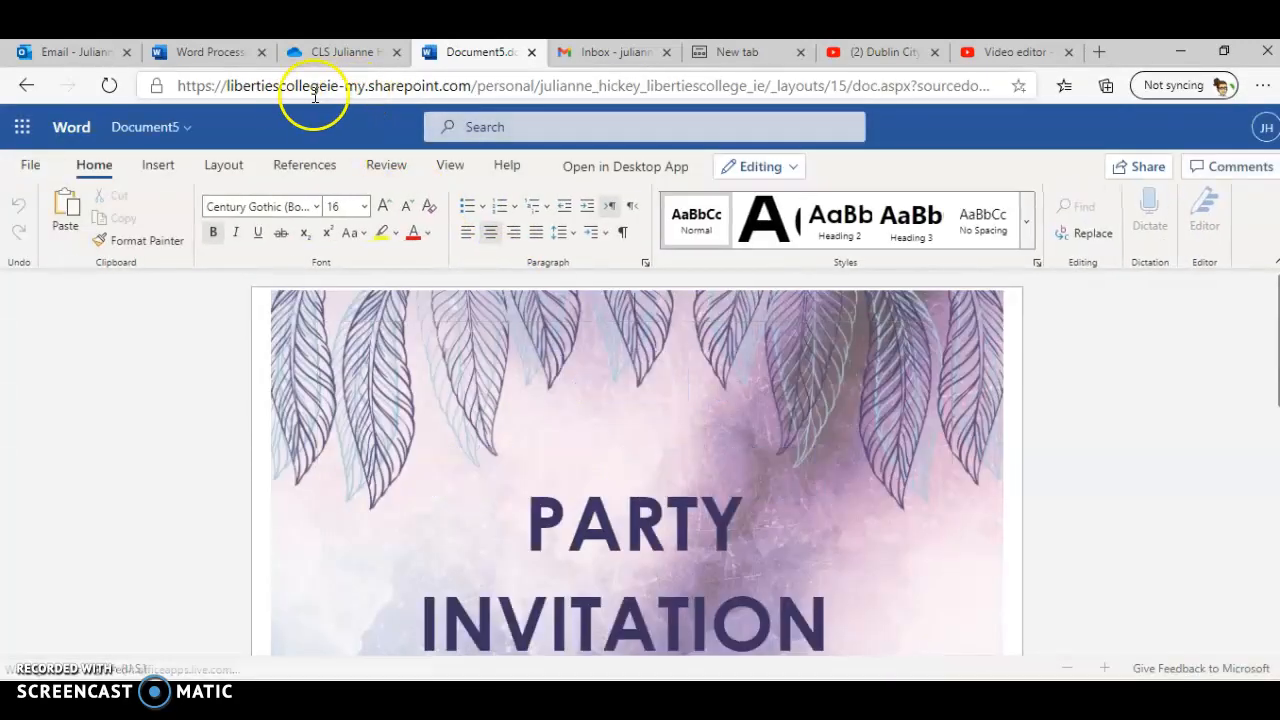
Step: Review the numbered instructions in the assignment brief document
click(212, 52)
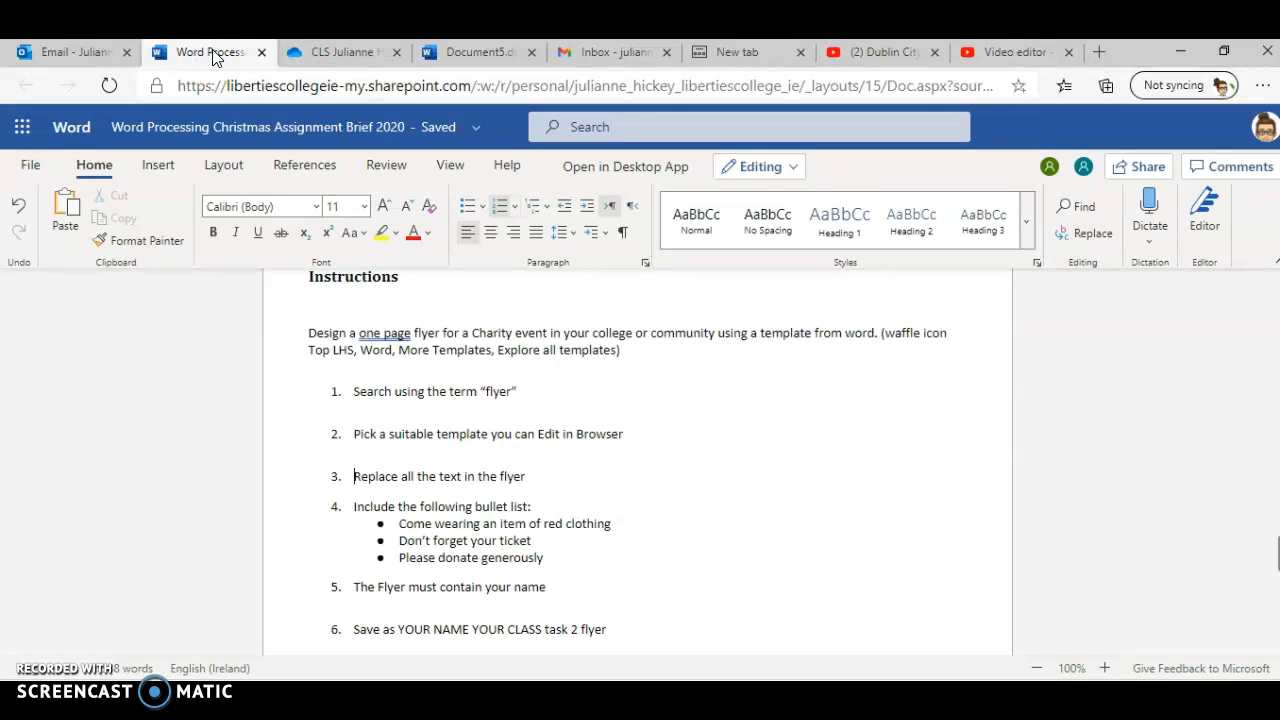
click(547, 437)
click(468, 476)
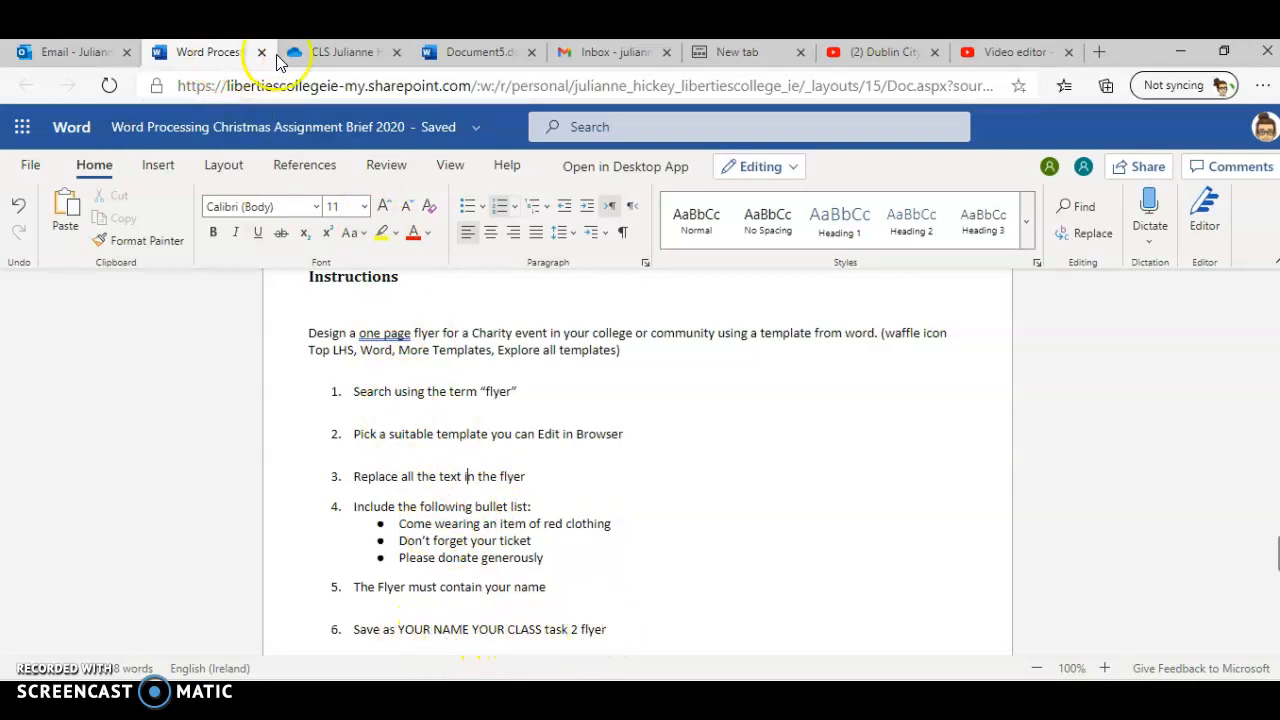
Step: Rename the new flyer document as CLS, the student's name, and Task 2 Flyer
click(428, 52)
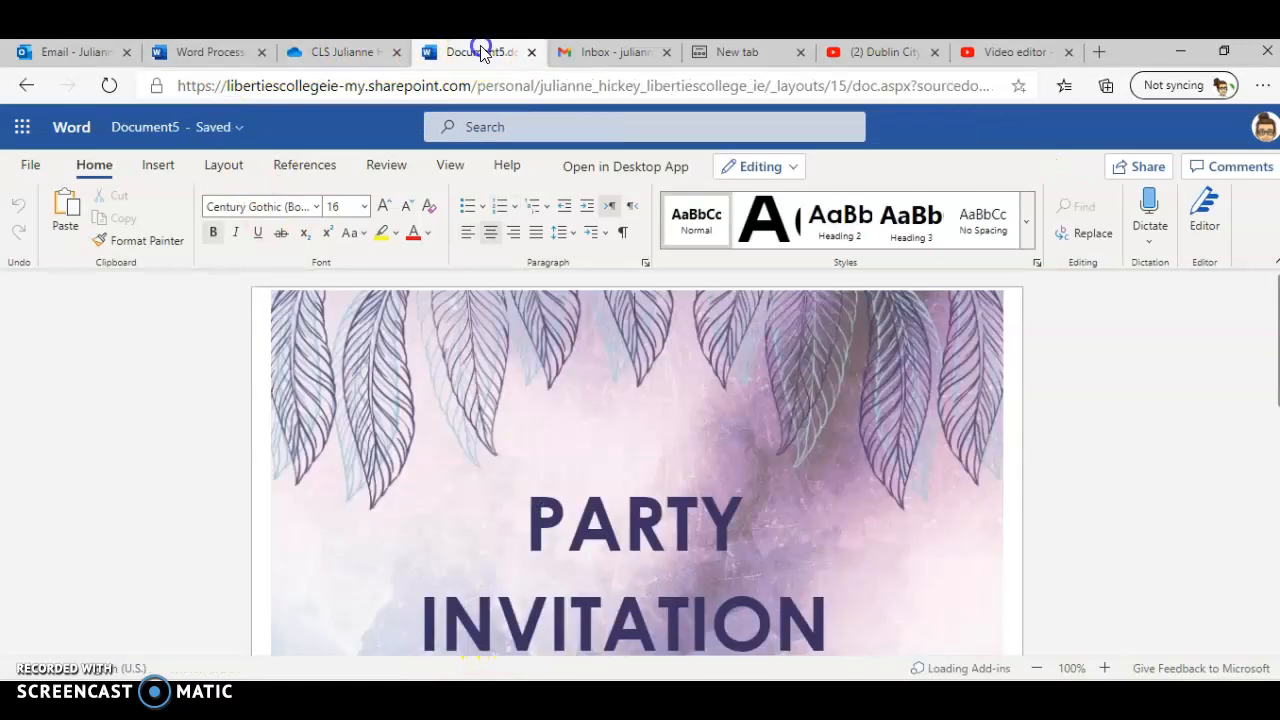
click(143, 130)
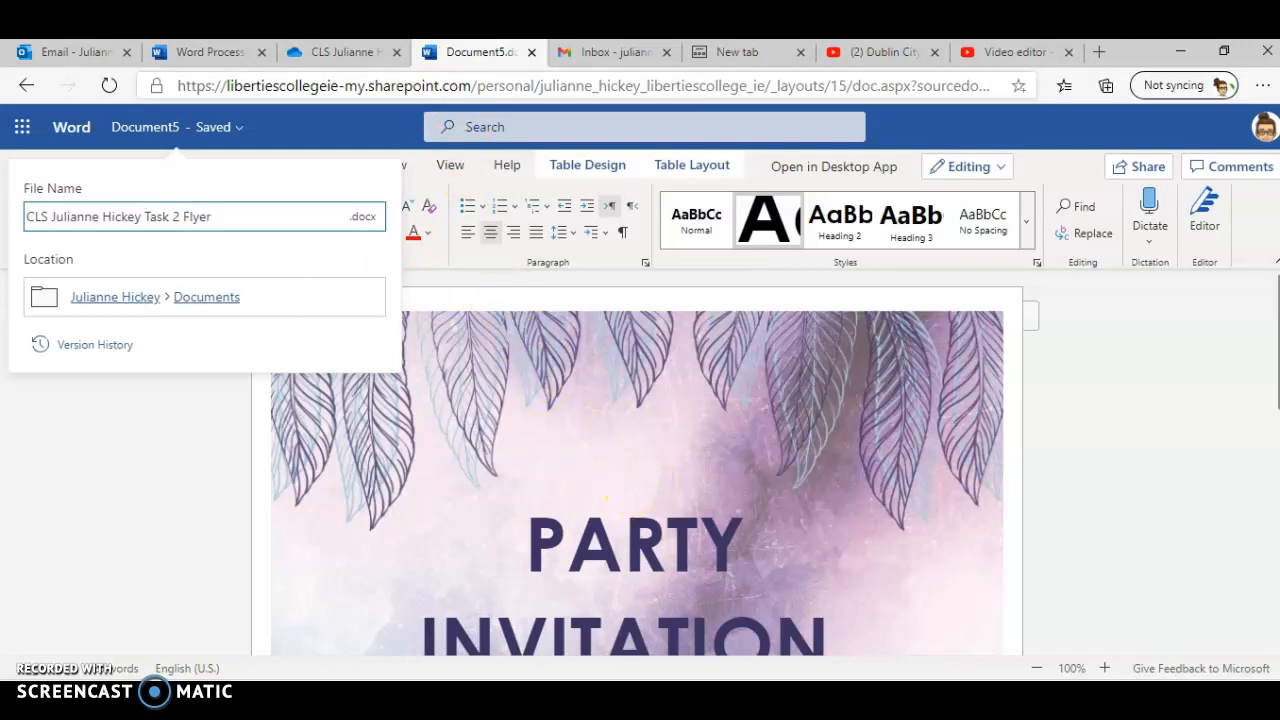
Step: Copy the three required bullet points from the assignment brief and return to the flyer
click(211, 52)
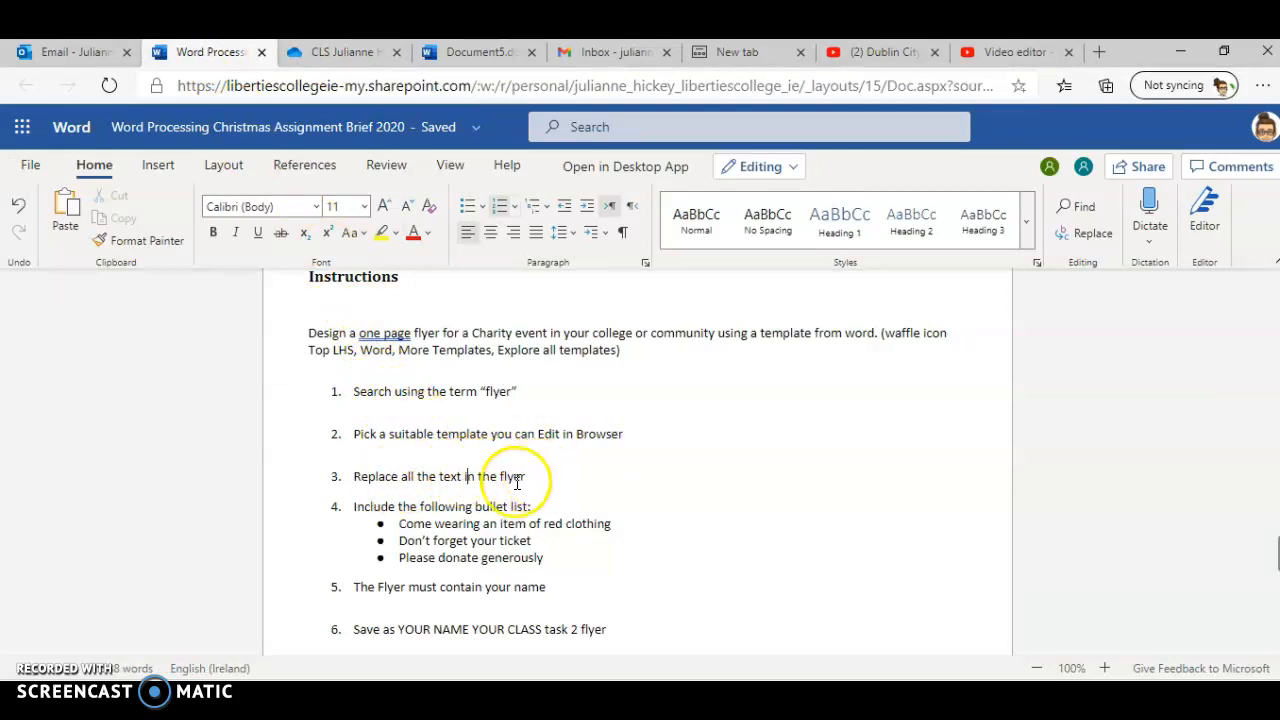
double_click(495, 556)
drag(495, 556, 381, 530)
key(ctrl+c)
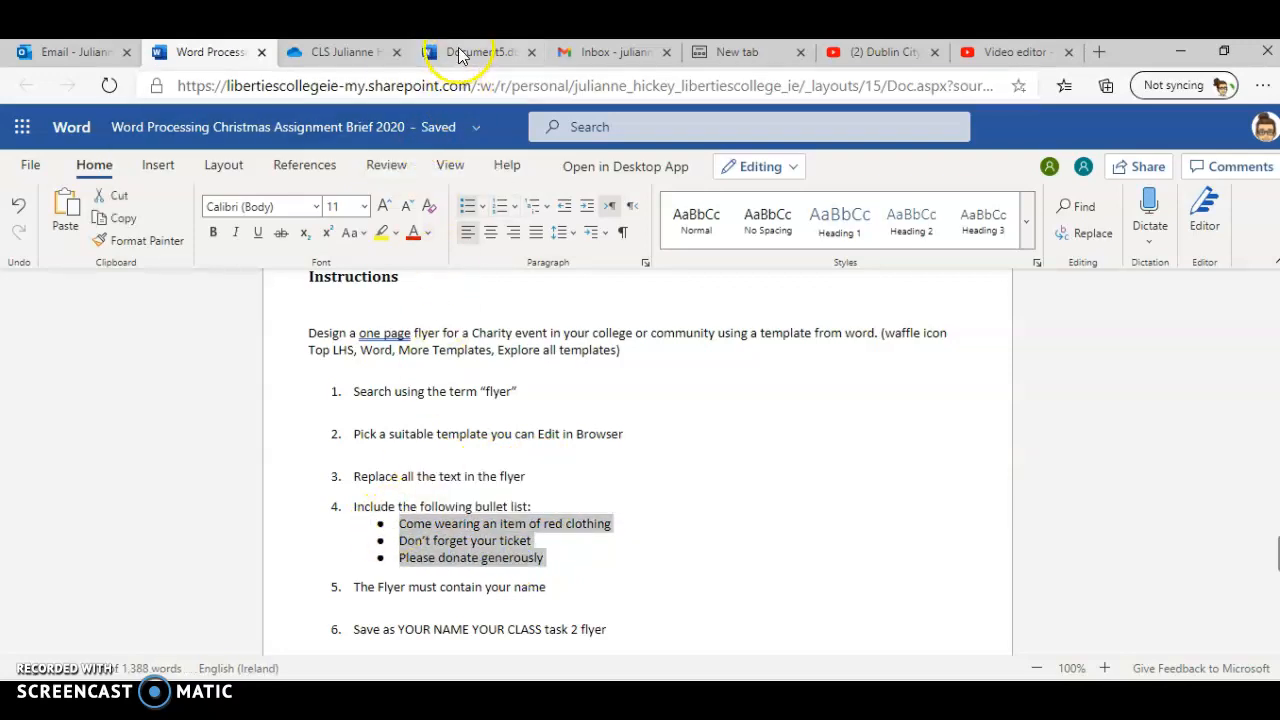
click(483, 50)
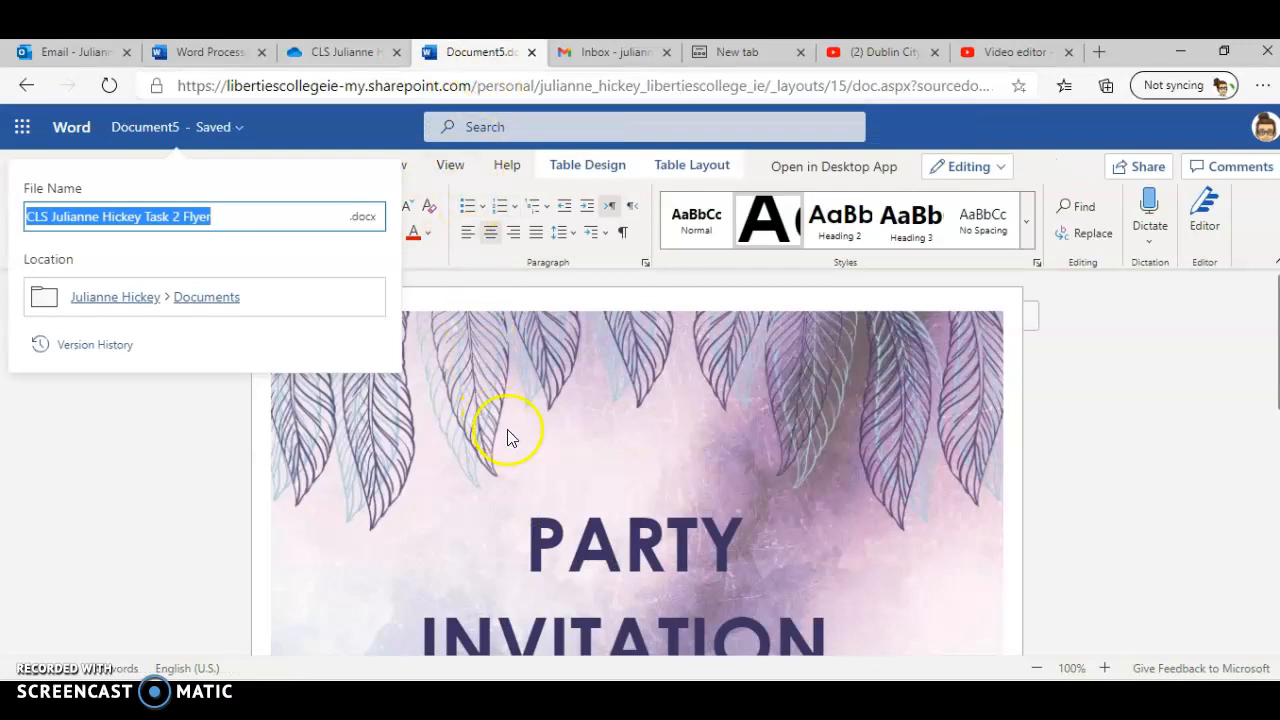
Step: Replace the PARTY INVITATION heading with CHARITY BALL
click(530, 468)
scroll(620, 466, down, 3)
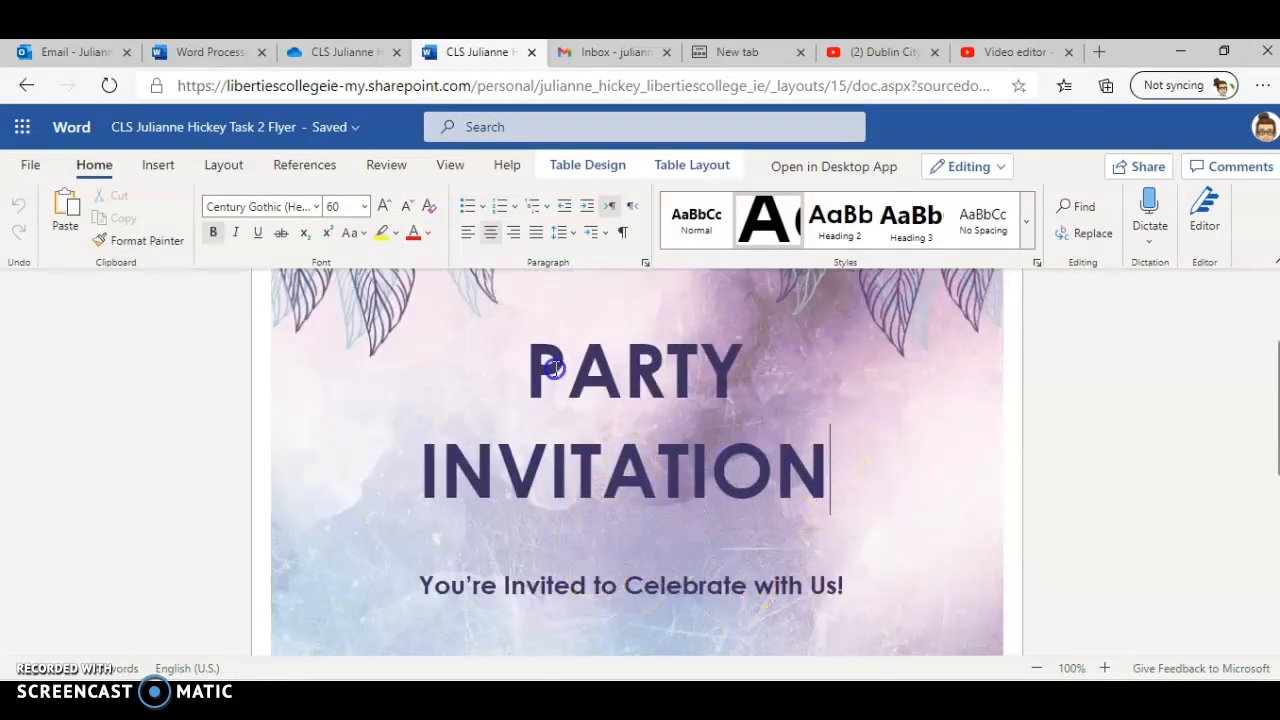
drag(533, 367, 531, 367)
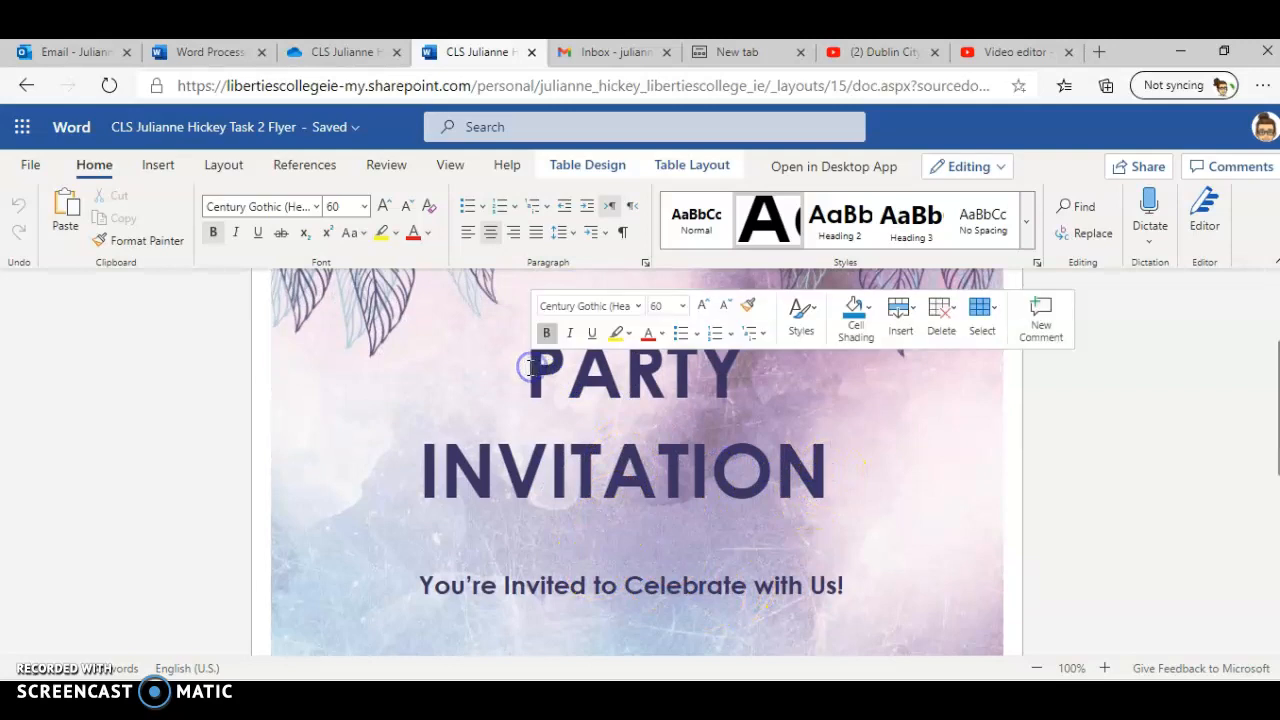
triple_click(651, 396)
key(BackSpace)
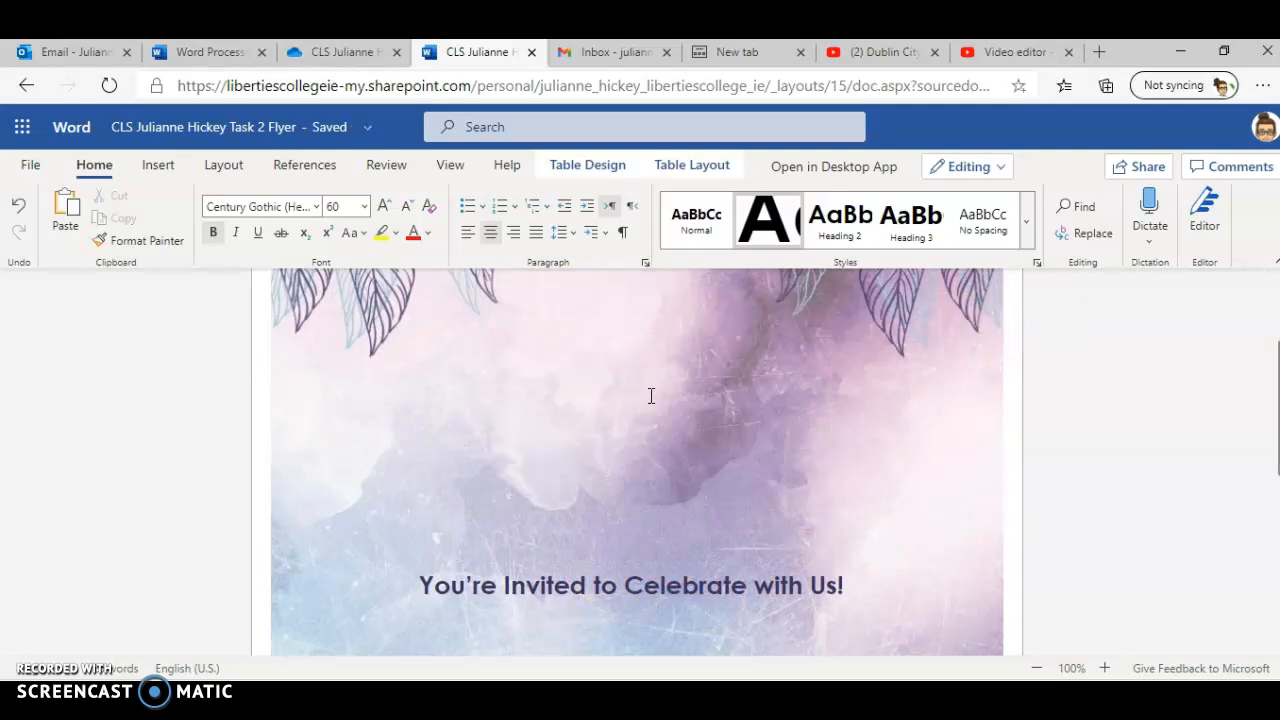
text(CHAR)
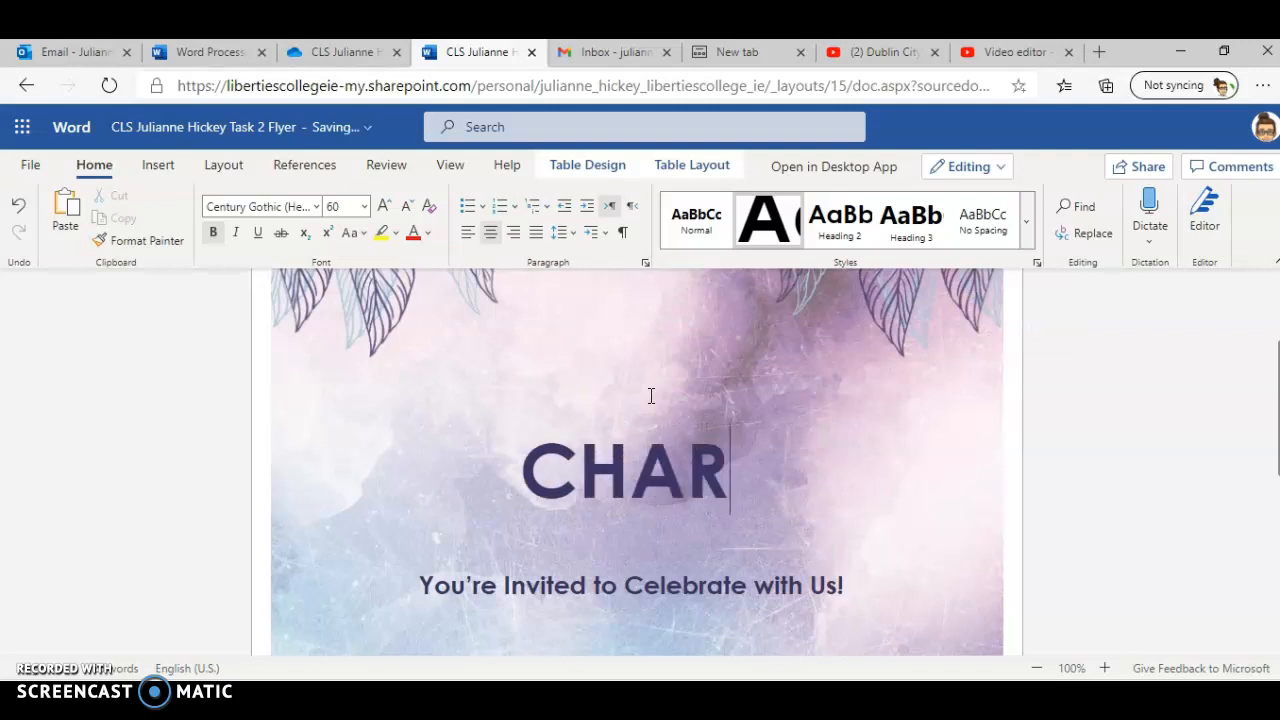
text(ITY BALL)
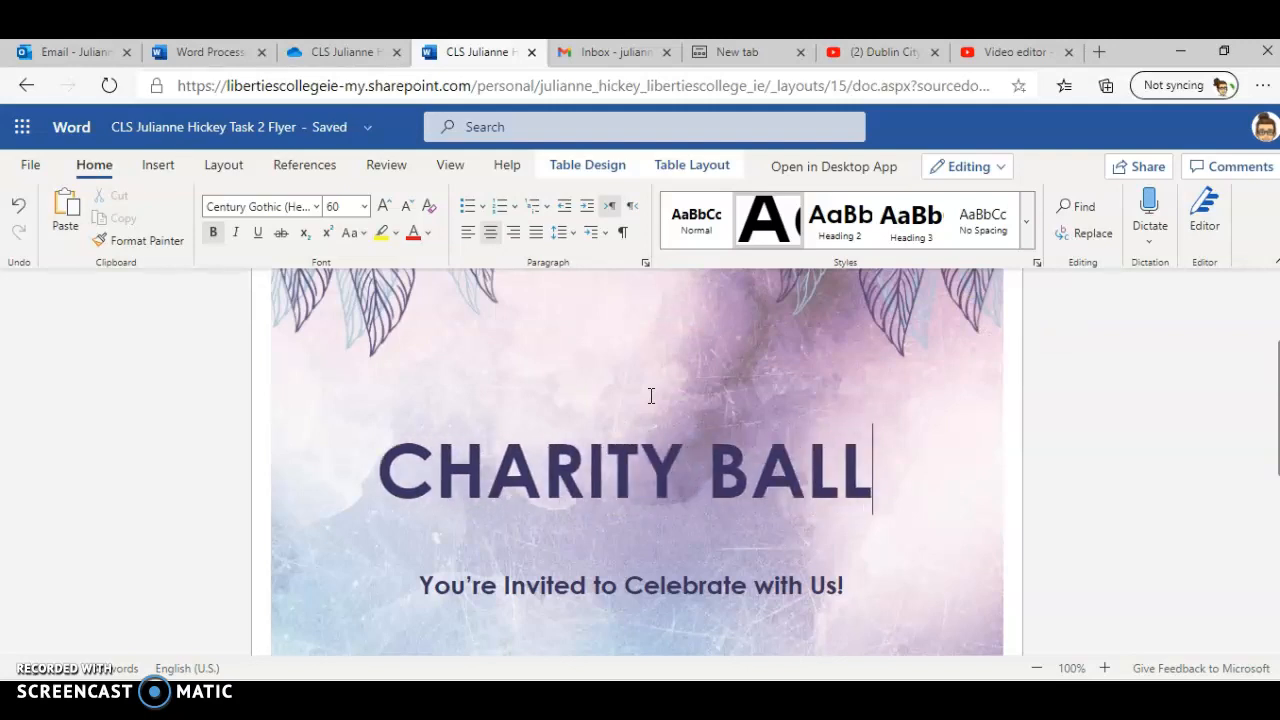
Step: Replace the subtitle line with "Come raise money for a great cause"
triple_click(668, 587)
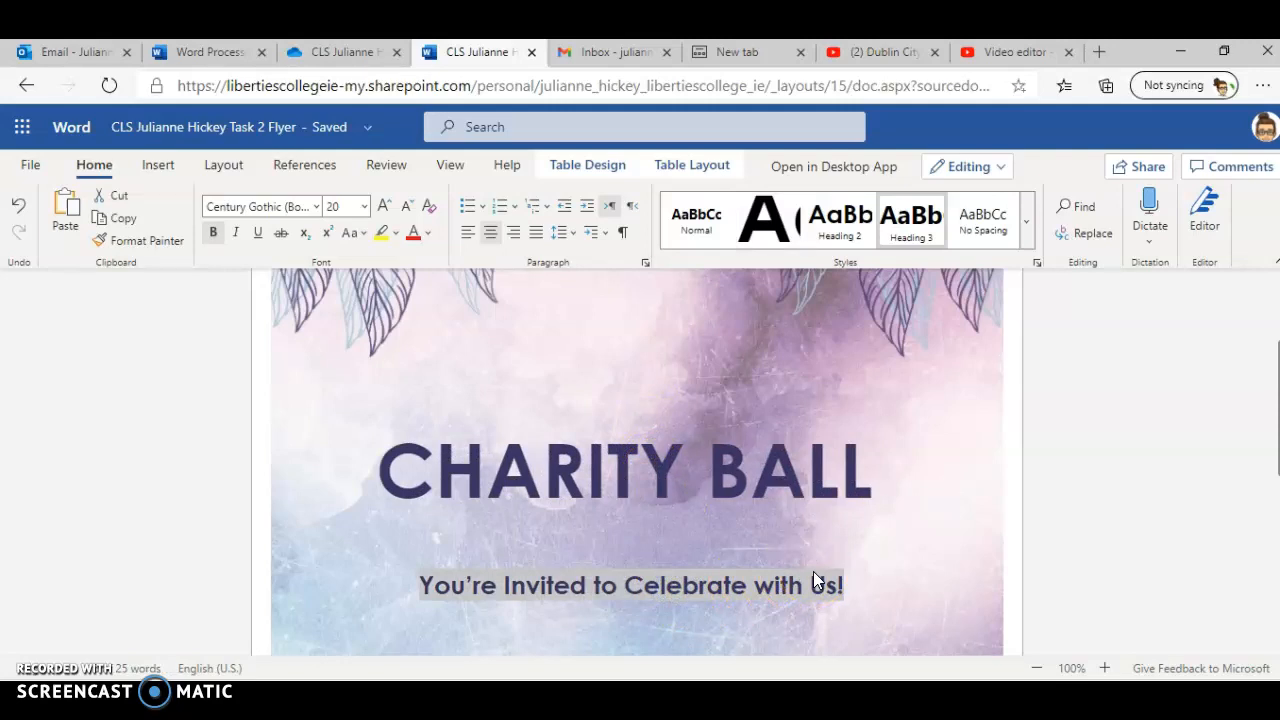
text(Come raise money for a great cause)
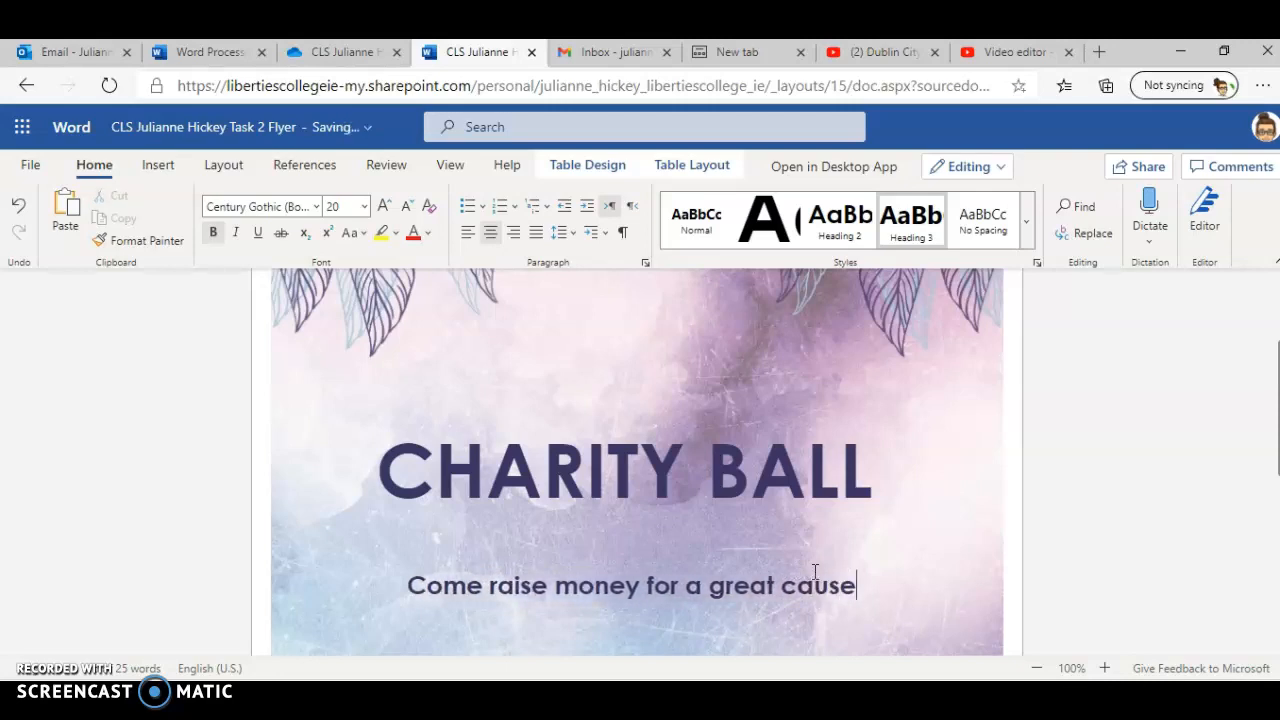
Step: Replace the date, address and RSVP details with the pasted bullet list
scroll(805, 580, down, 3)
scroll(794, 587, down, 2)
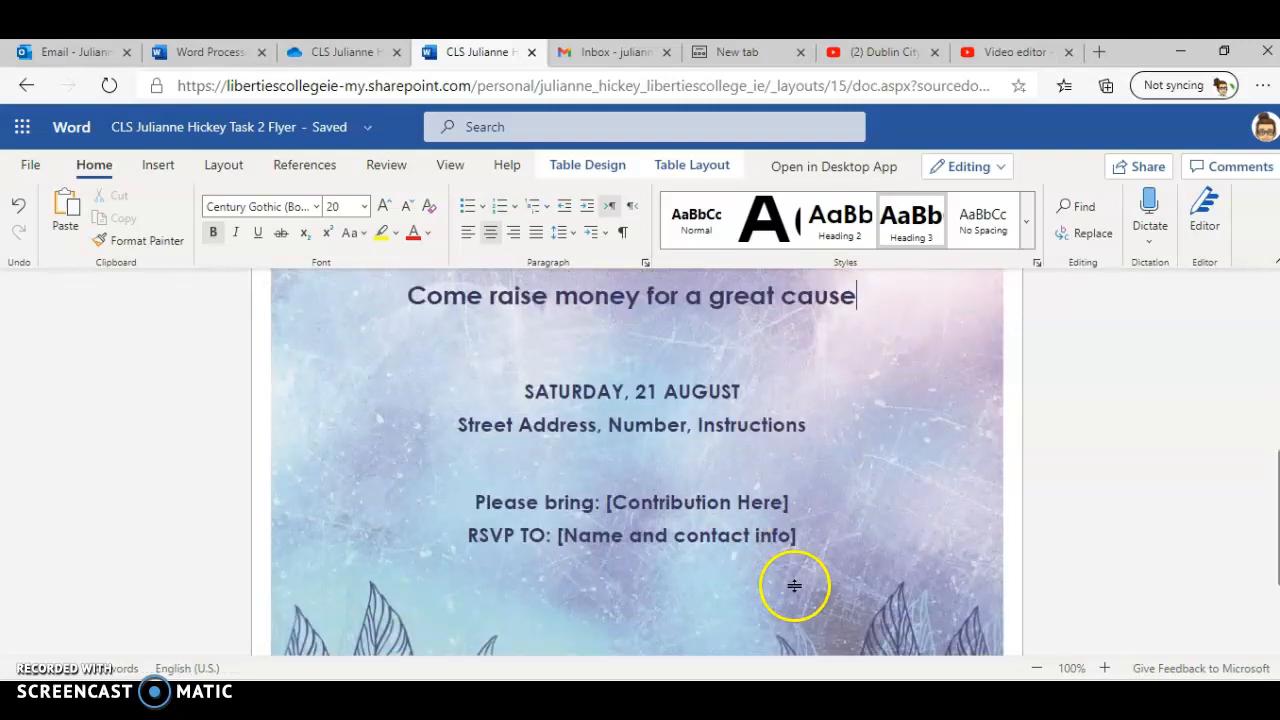
click(643, 477)
click(557, 403)
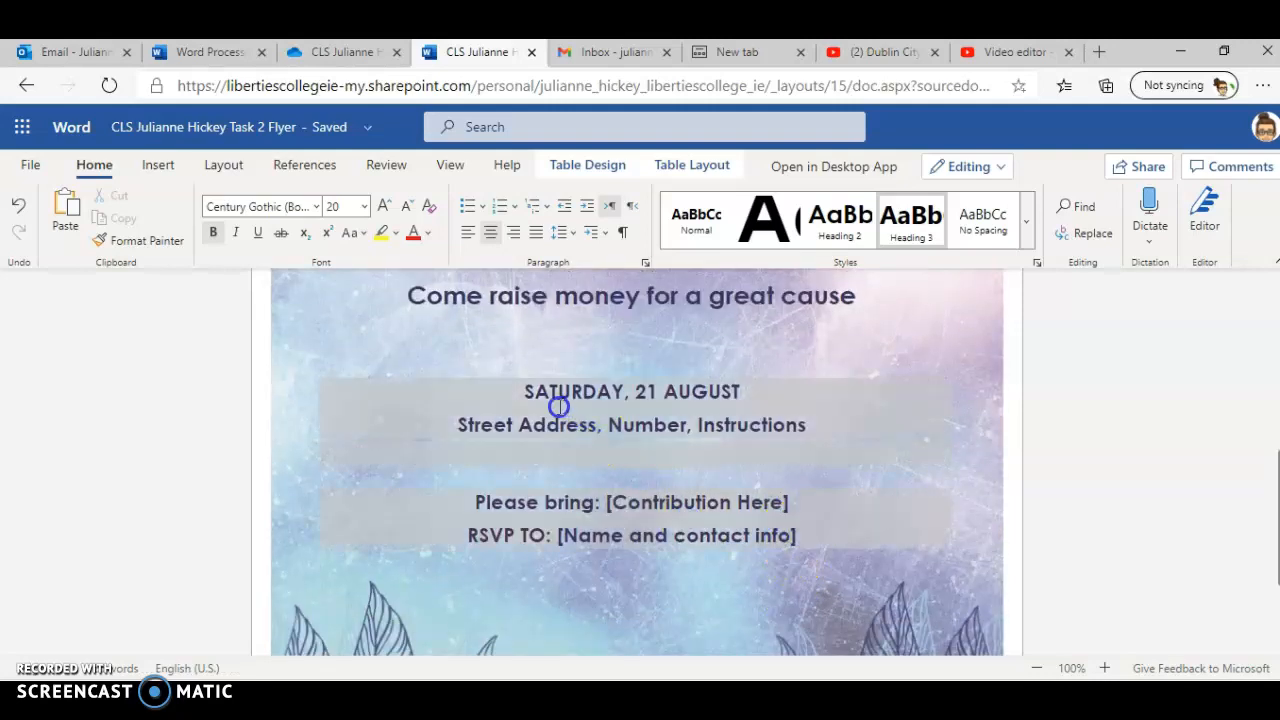
key(ctrl+v)
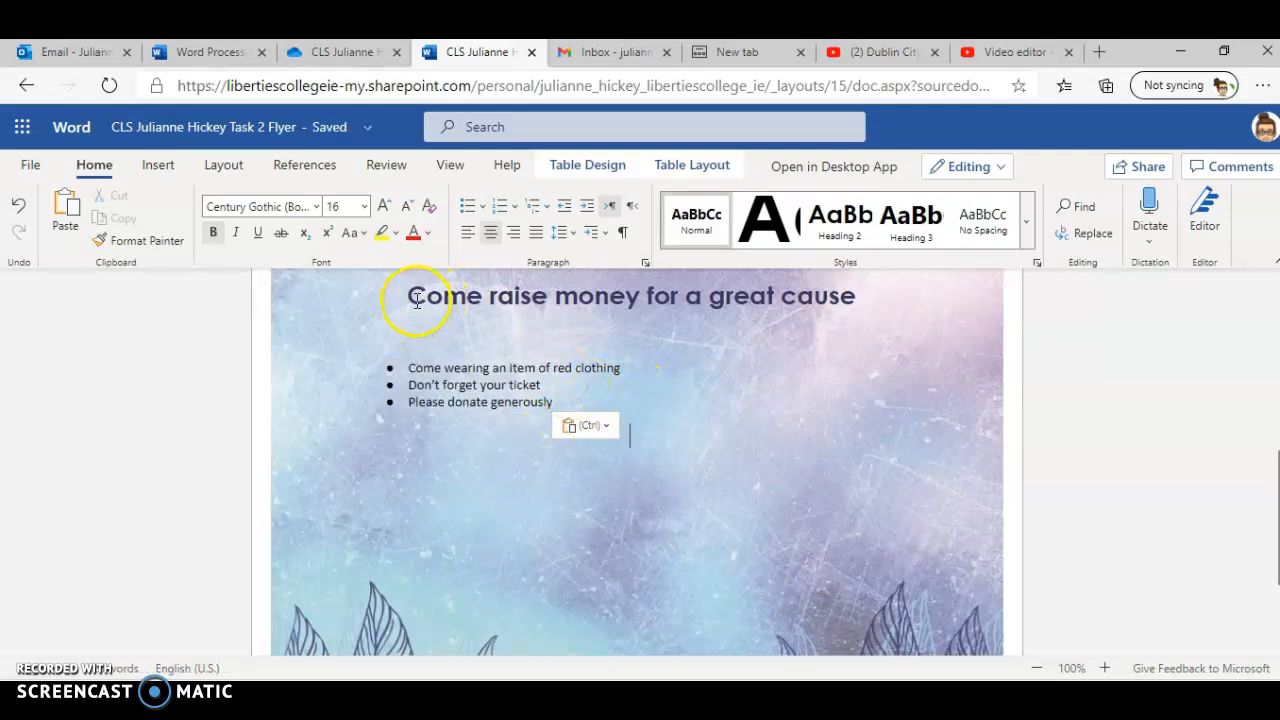
Step: Copy the subtitle's formatting onto the first bullet item with Format Painter
drag(415, 301, 431, 301)
click(497, 532)
click(440, 496)
drag(434, 497, 475, 497)
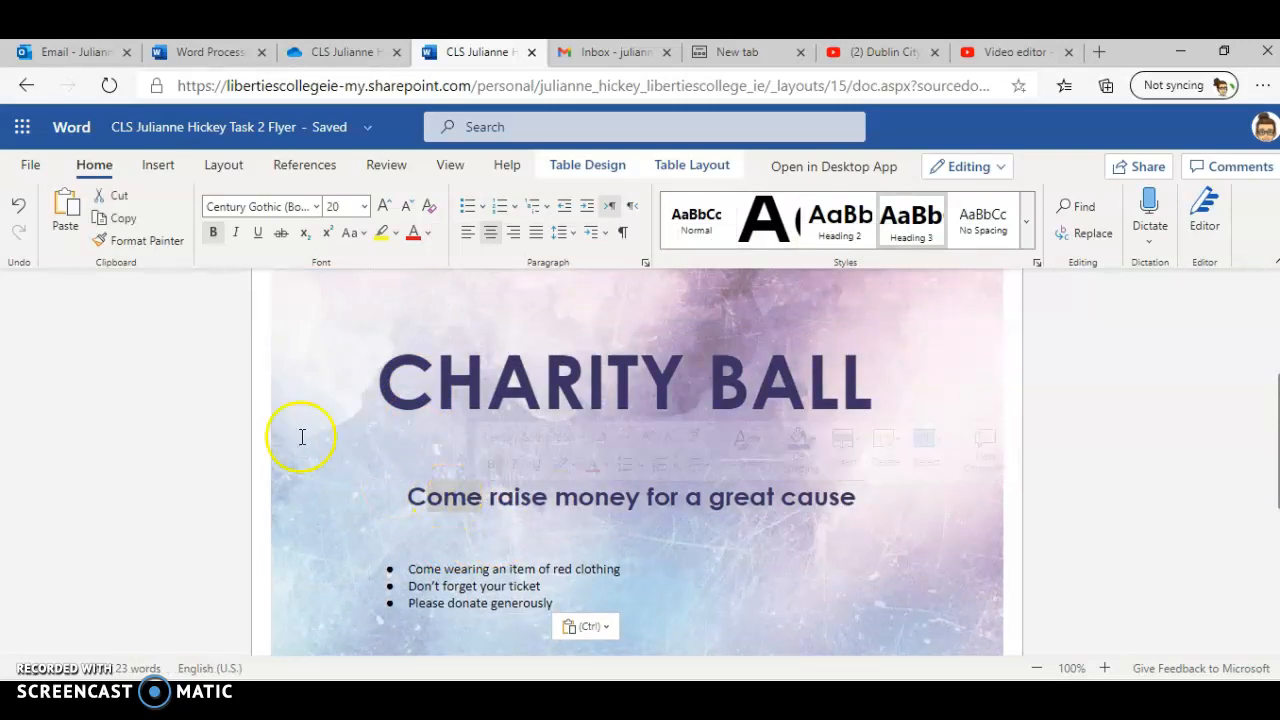
click(146, 244)
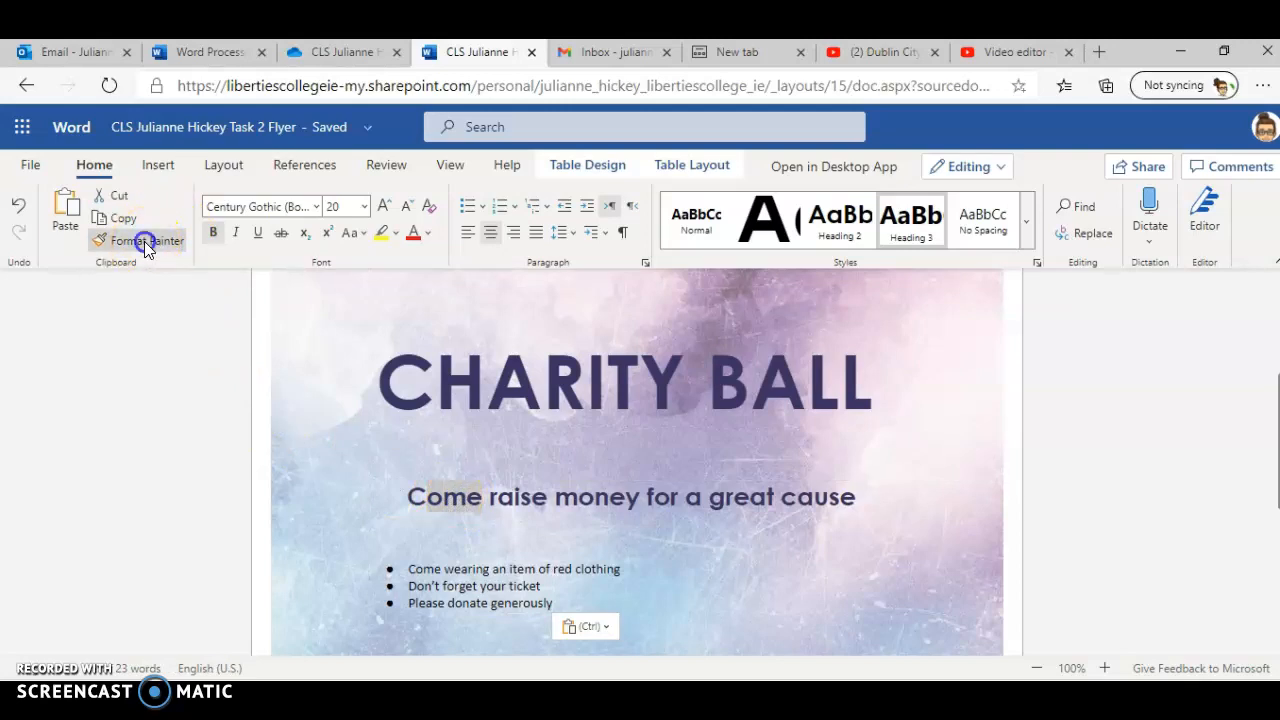
drag(405, 569, 631, 570)
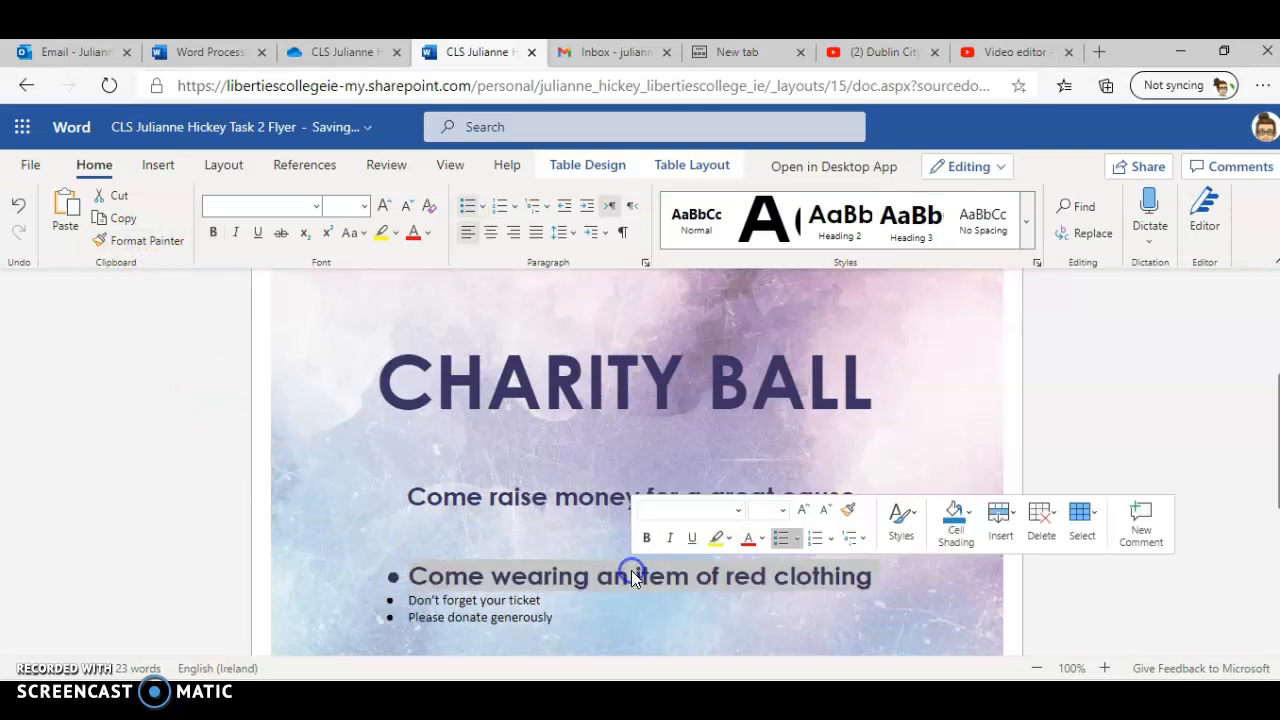
Step: Copy the first bullet's formatting onto the other two bullet items with Format Painter
click(138, 240)
scroll(536, 600, down, 2)
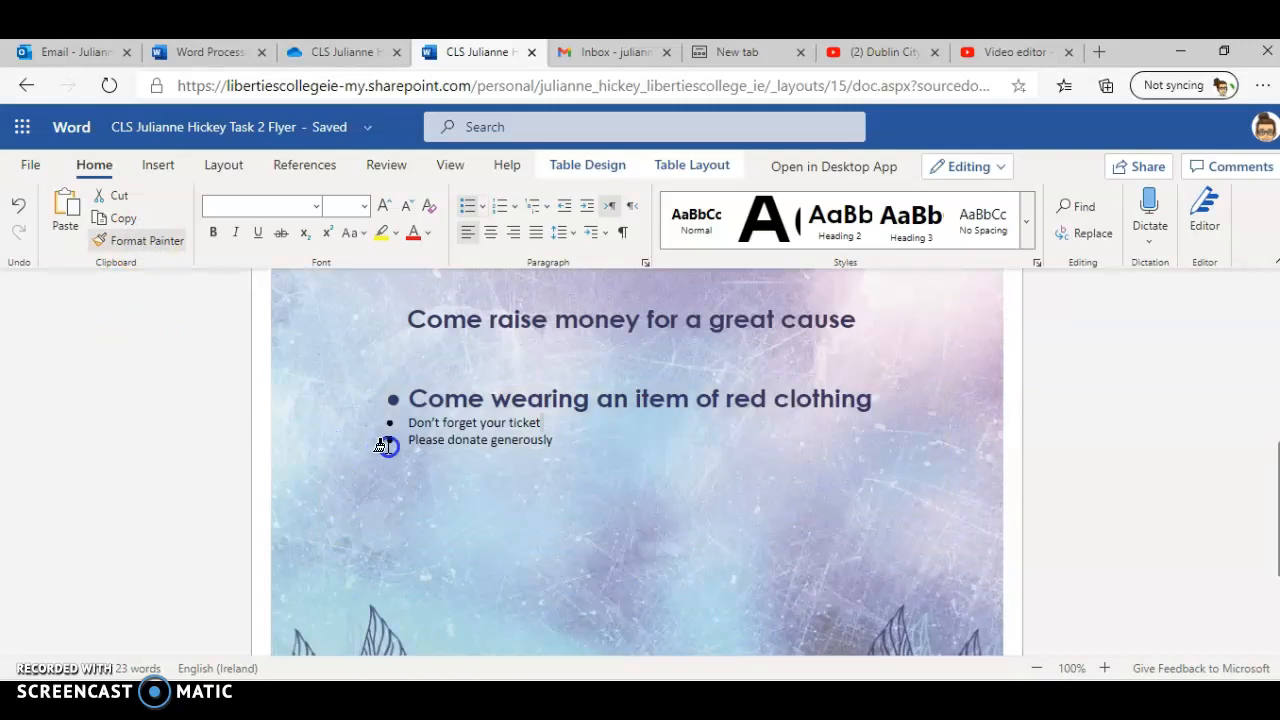
click(410, 440)
click(160, 245)
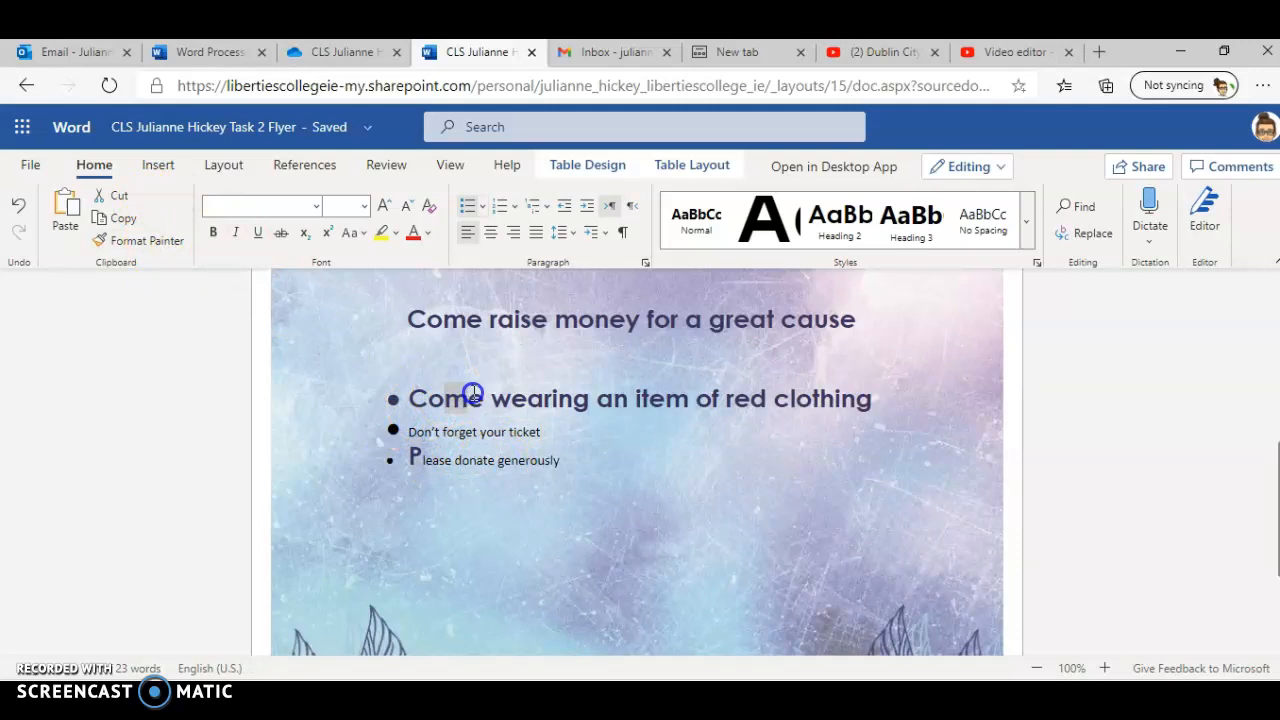
click(138, 240)
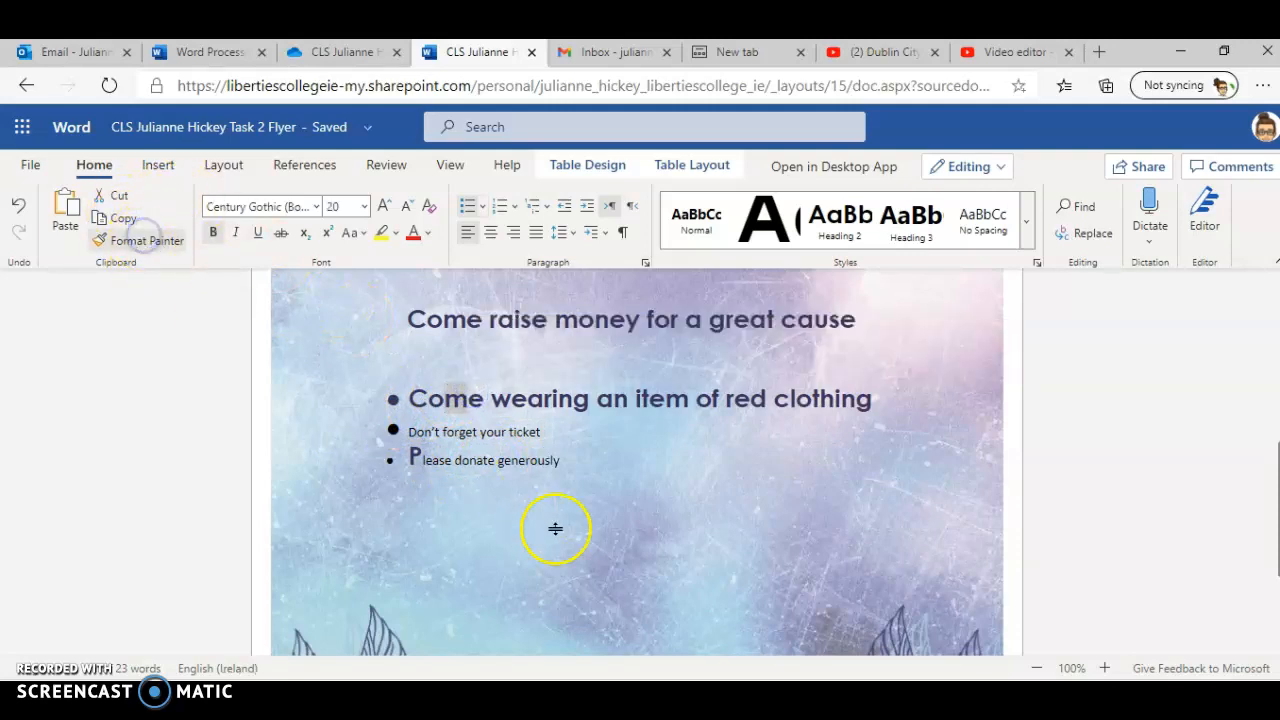
drag(540, 431, 387, 438)
click(145, 248)
drag(559, 477, 495, 478)
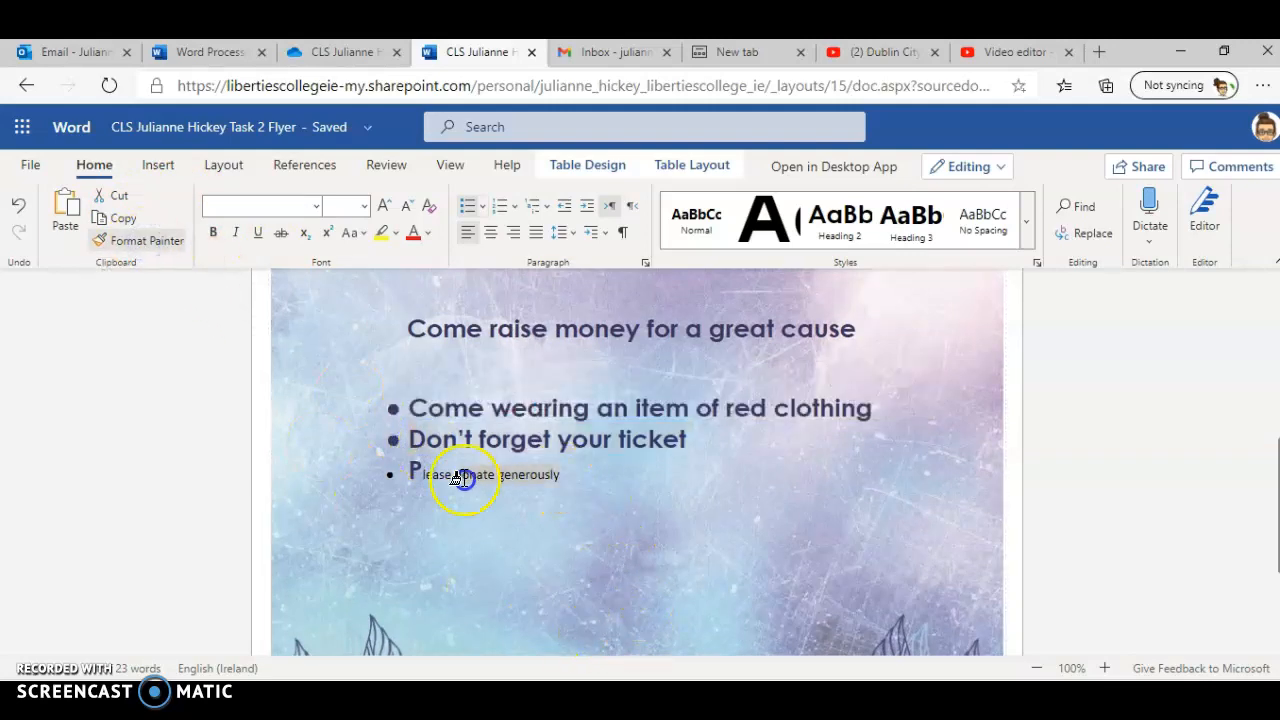
drag(395, 473, 398, 472)
click(564, 527)
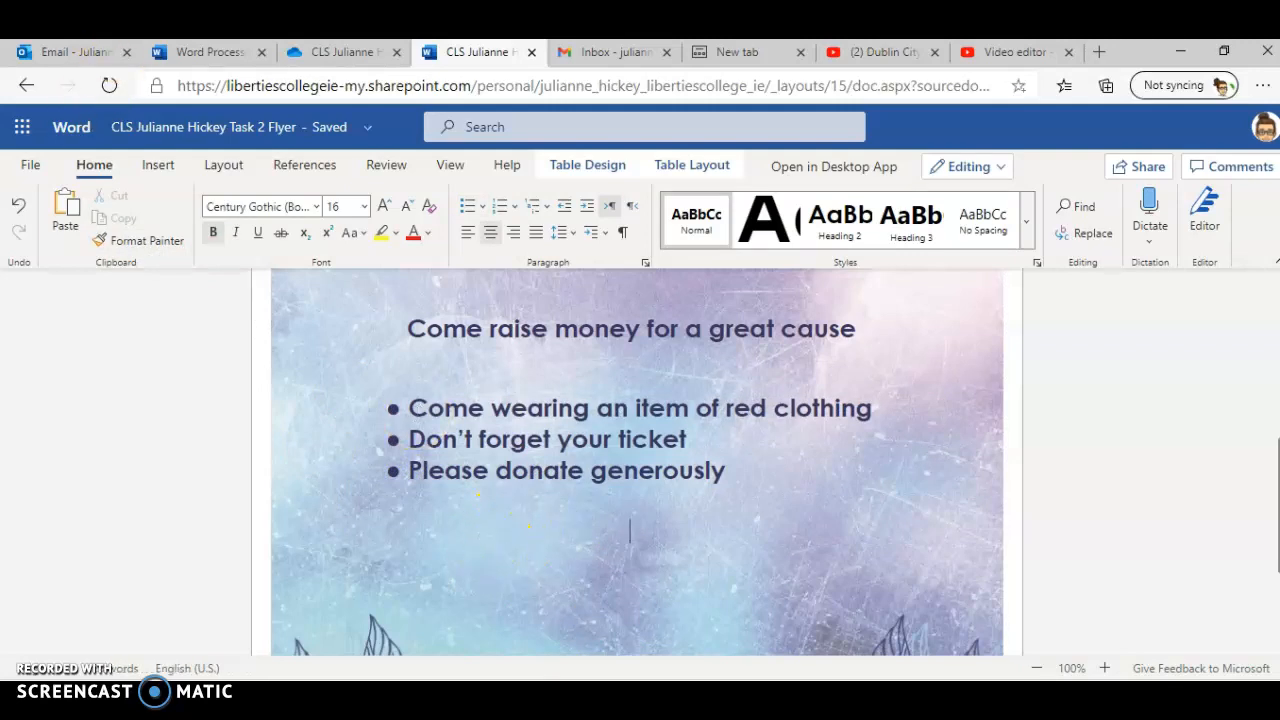
Step: Check the required bullet list in the assignment brief document
click(199, 55)
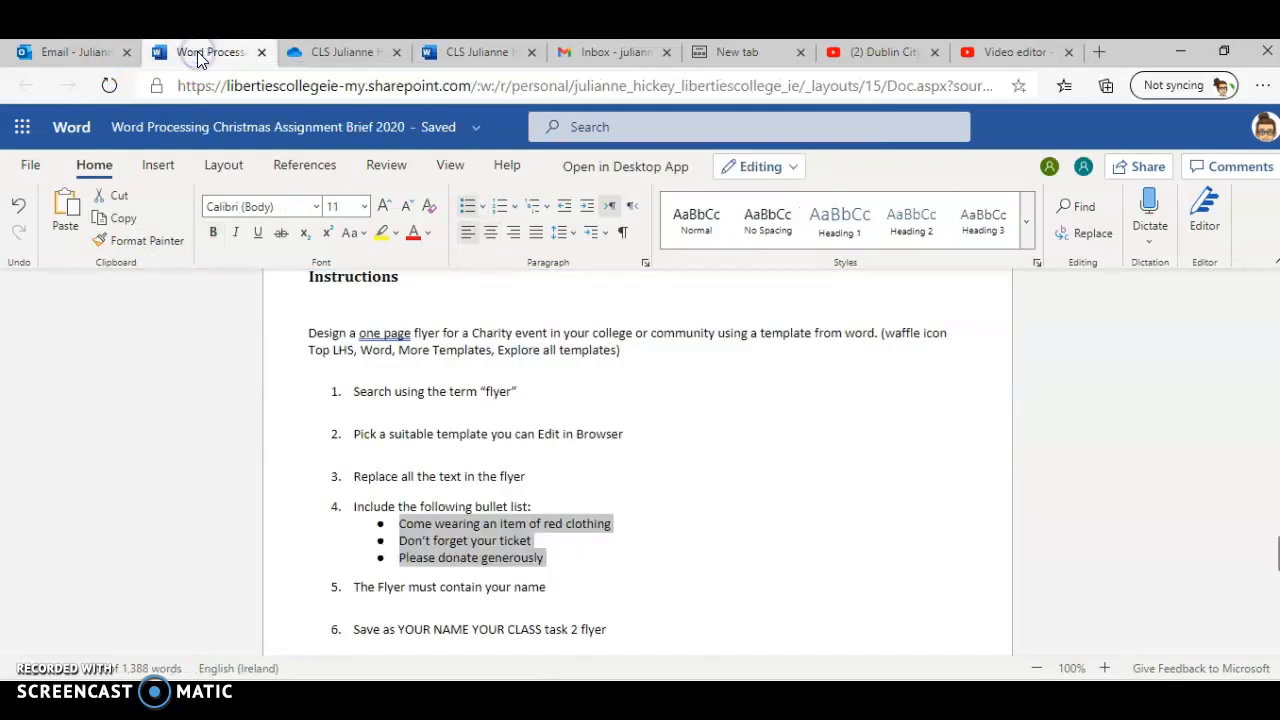
click(562, 545)
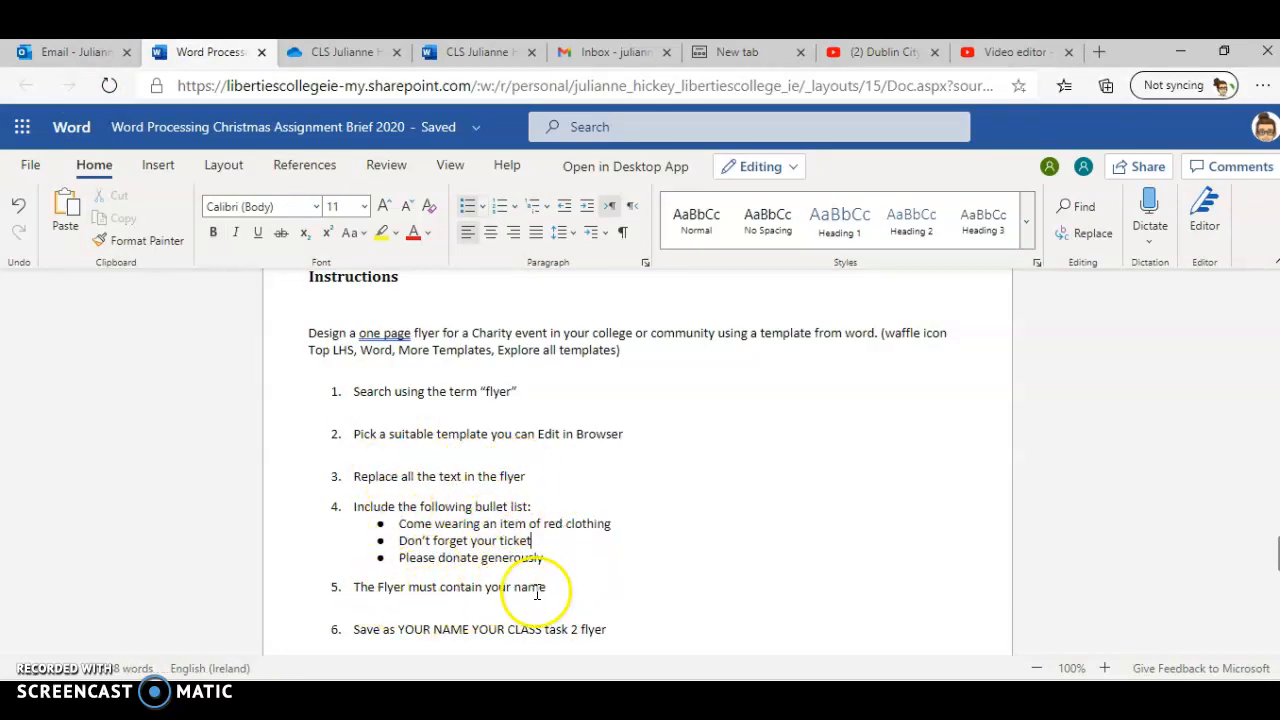
click(488, 52)
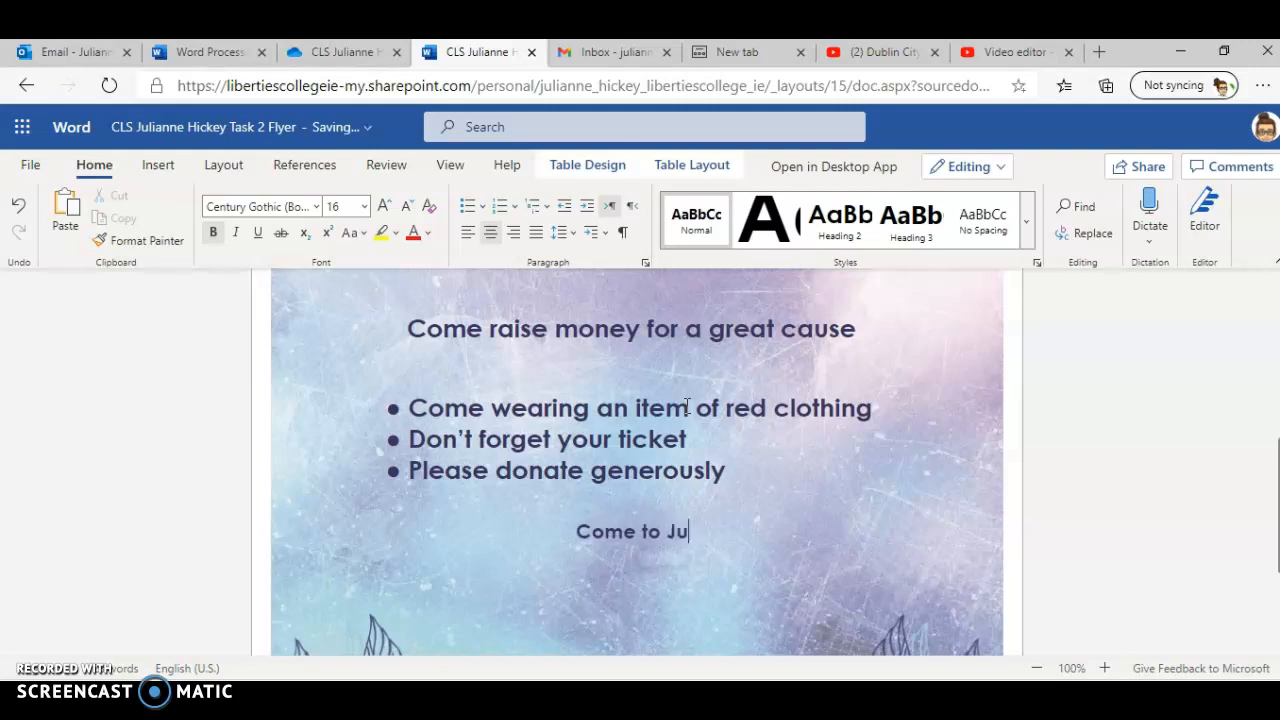
Step: Add a line below the list reading "Come to", your full name, and "for more infomation"
text(more infomations)
key(BackSpace)
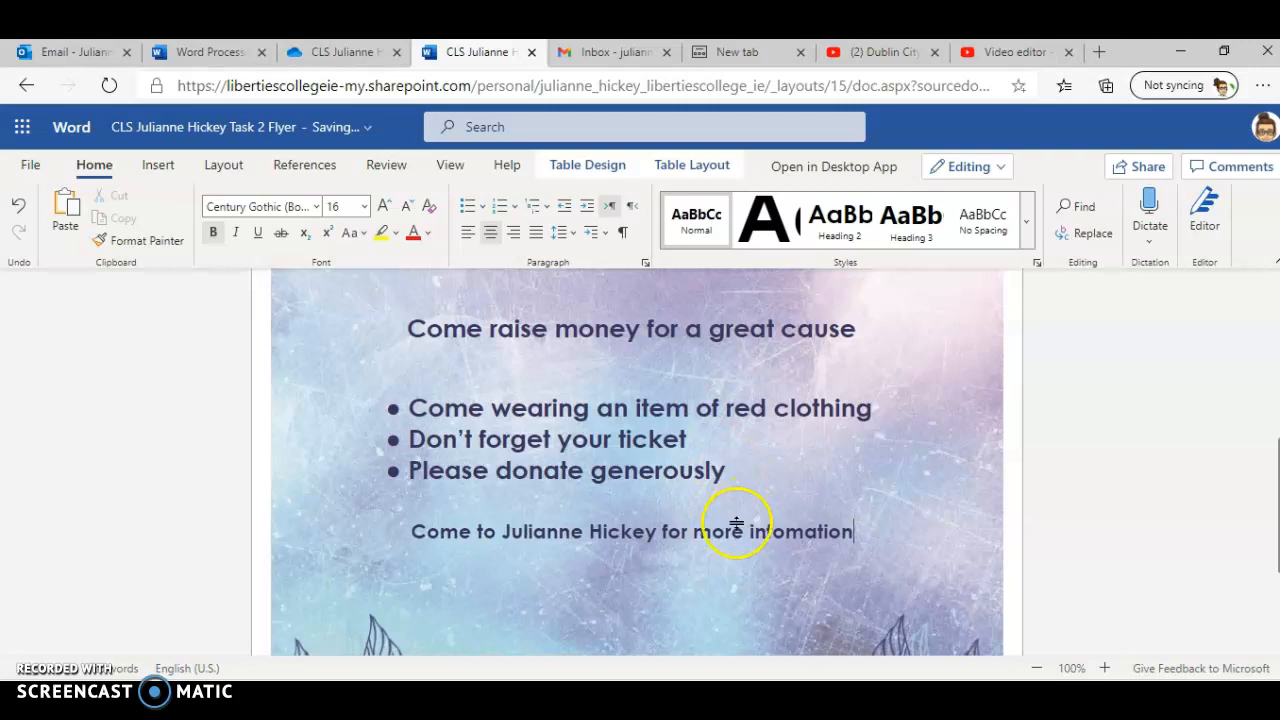
Step: Correct the misspelled word "infomation" to "information" using the spelling suggestion
scroll(736, 543, down, 2)
scroll(736, 543, up, 6)
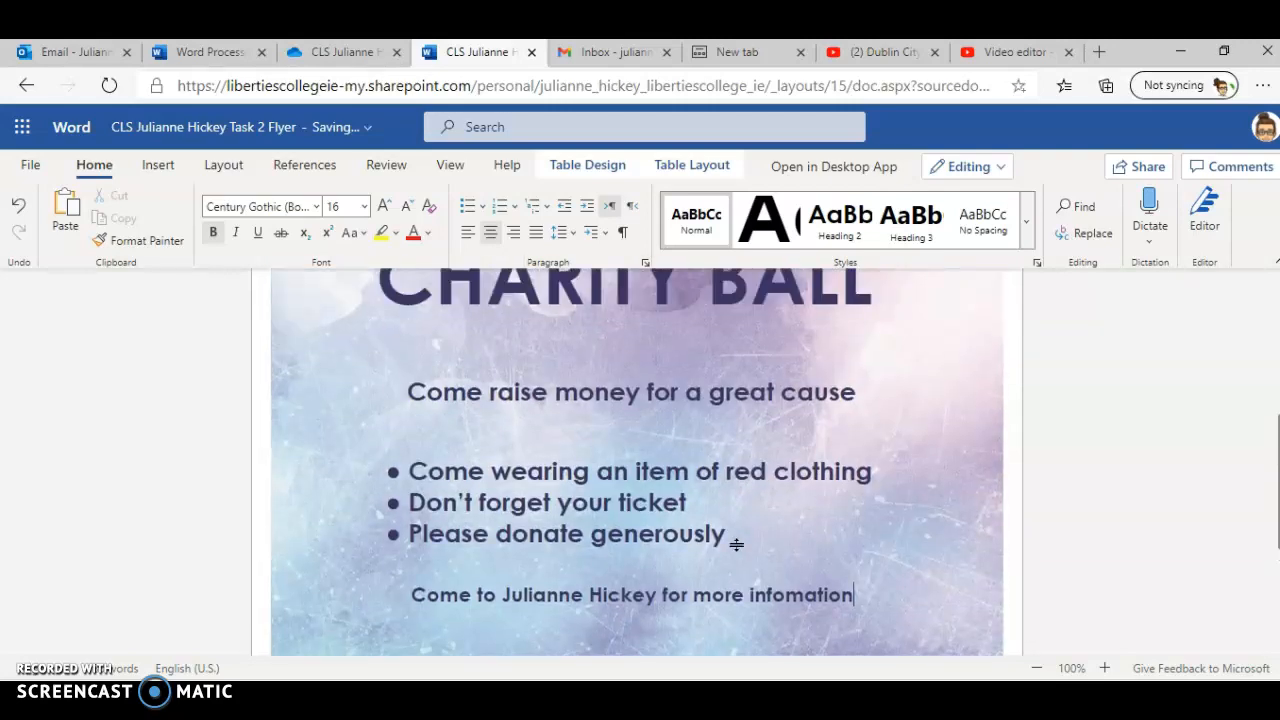
scroll(736, 543, down, 3)
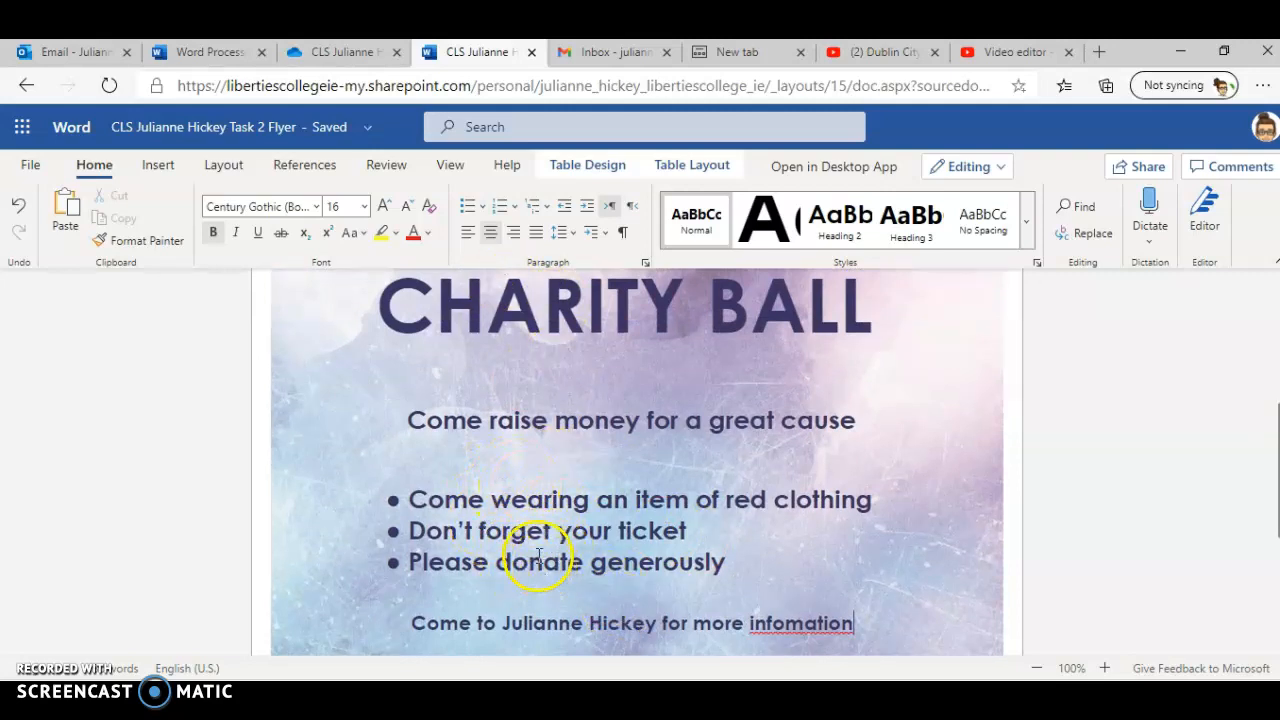
scroll(530, 553, down, 2)
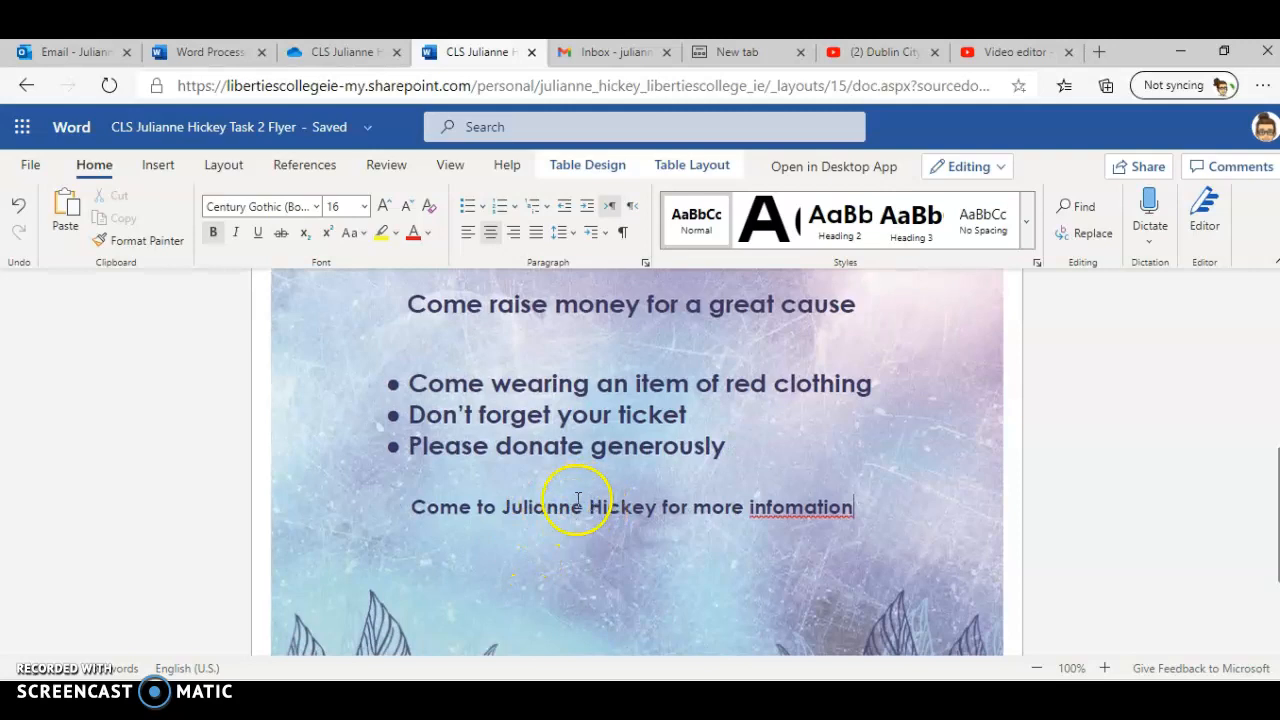
click(783, 510)
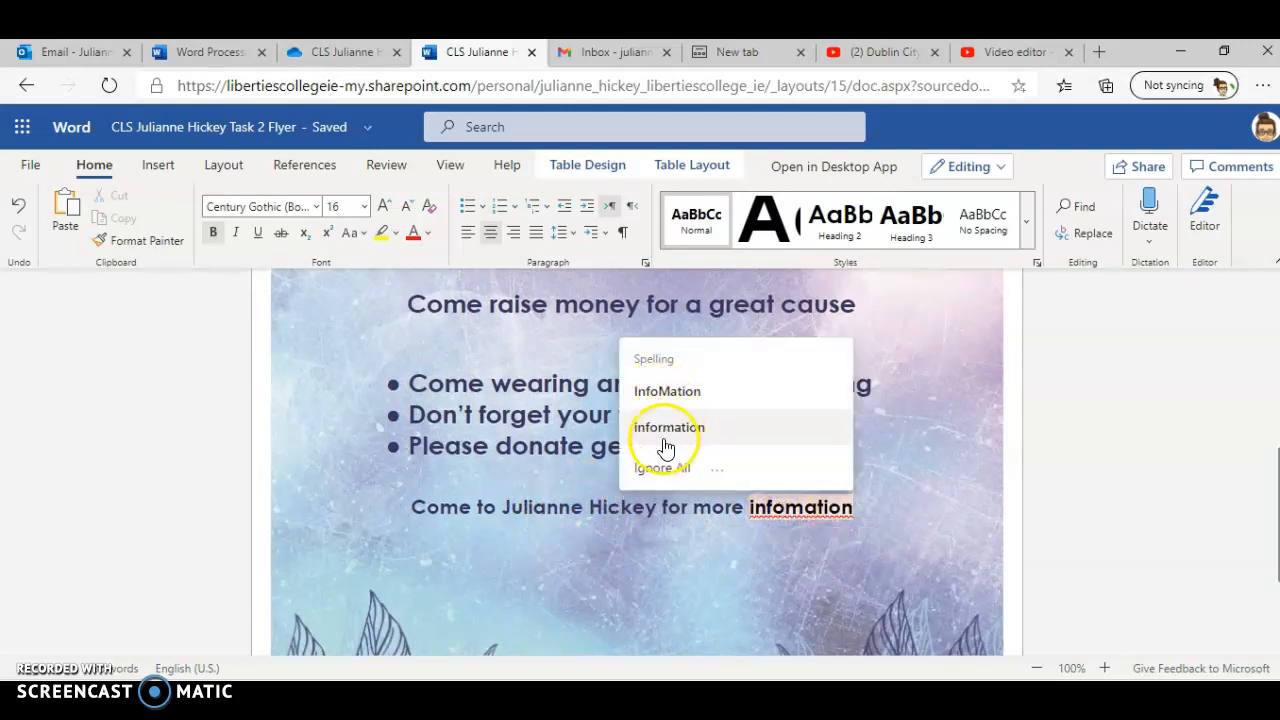
click(667, 448)
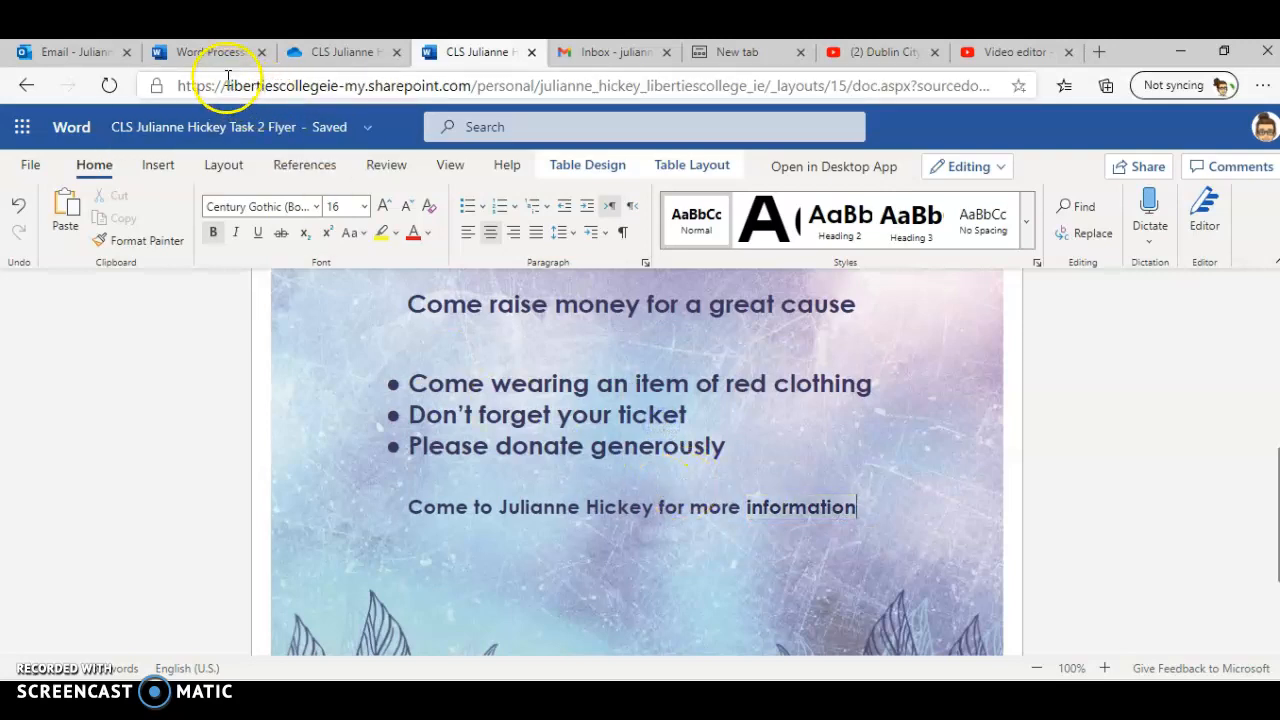
Step: Review the remaining instructions in the assignment brief document
click(212, 51)
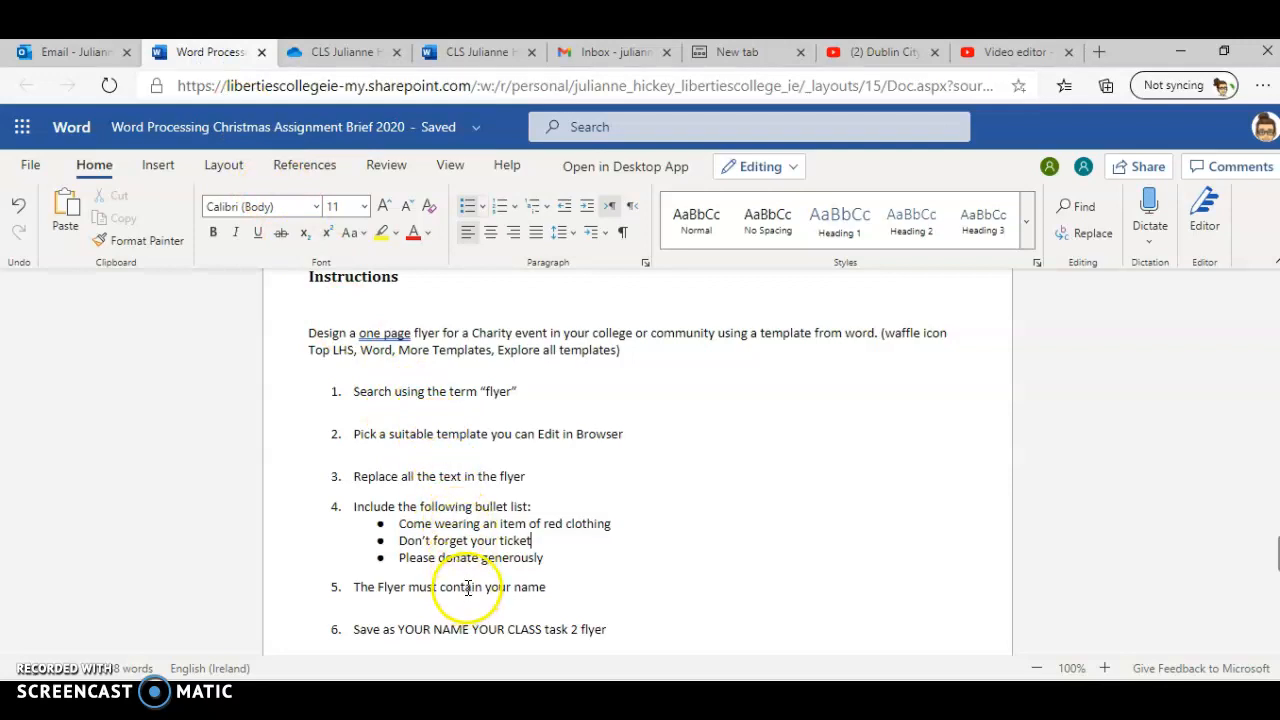
scroll(475, 585, down, 2)
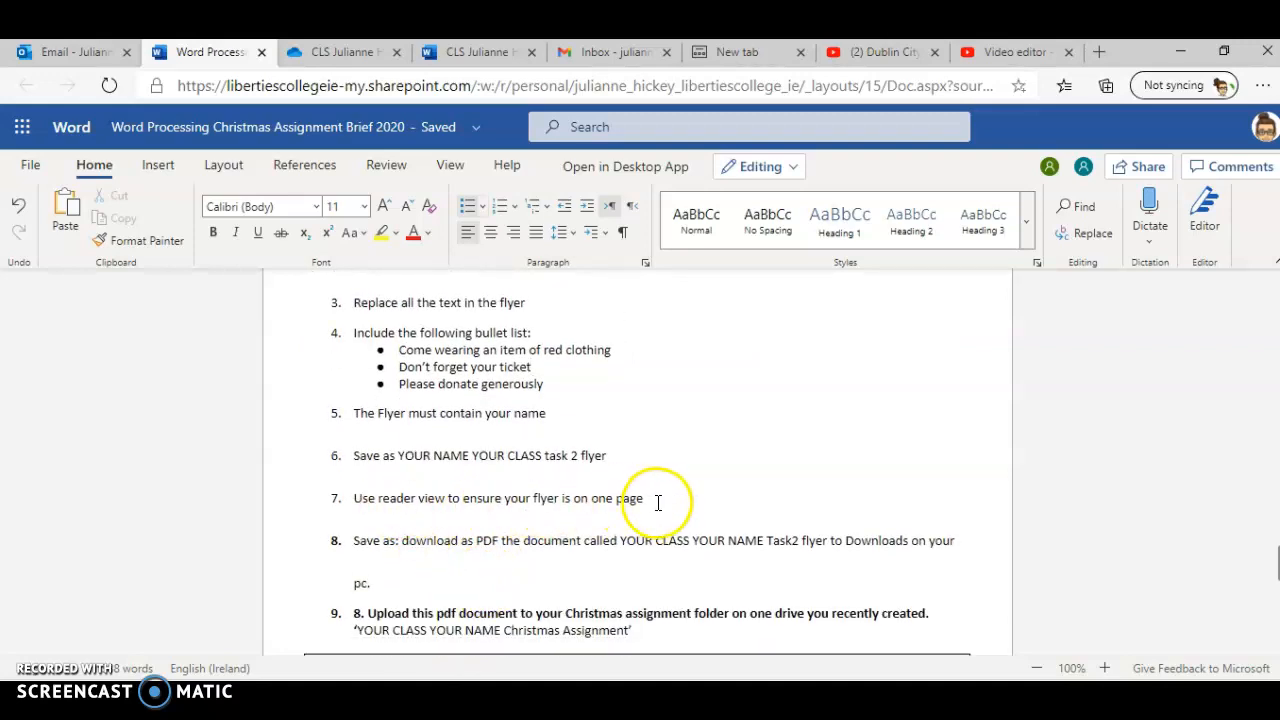
click(468, 55)
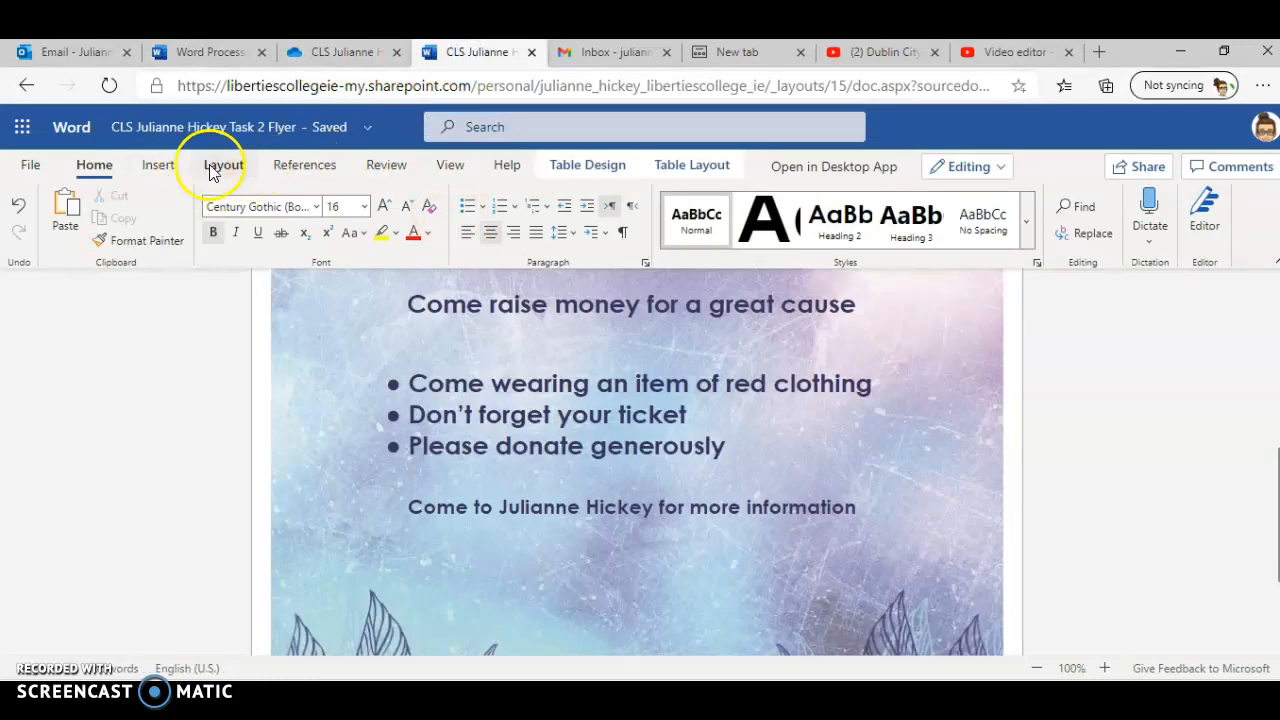
Step: Open Reading View to check that the flyer fits on one page
click(452, 168)
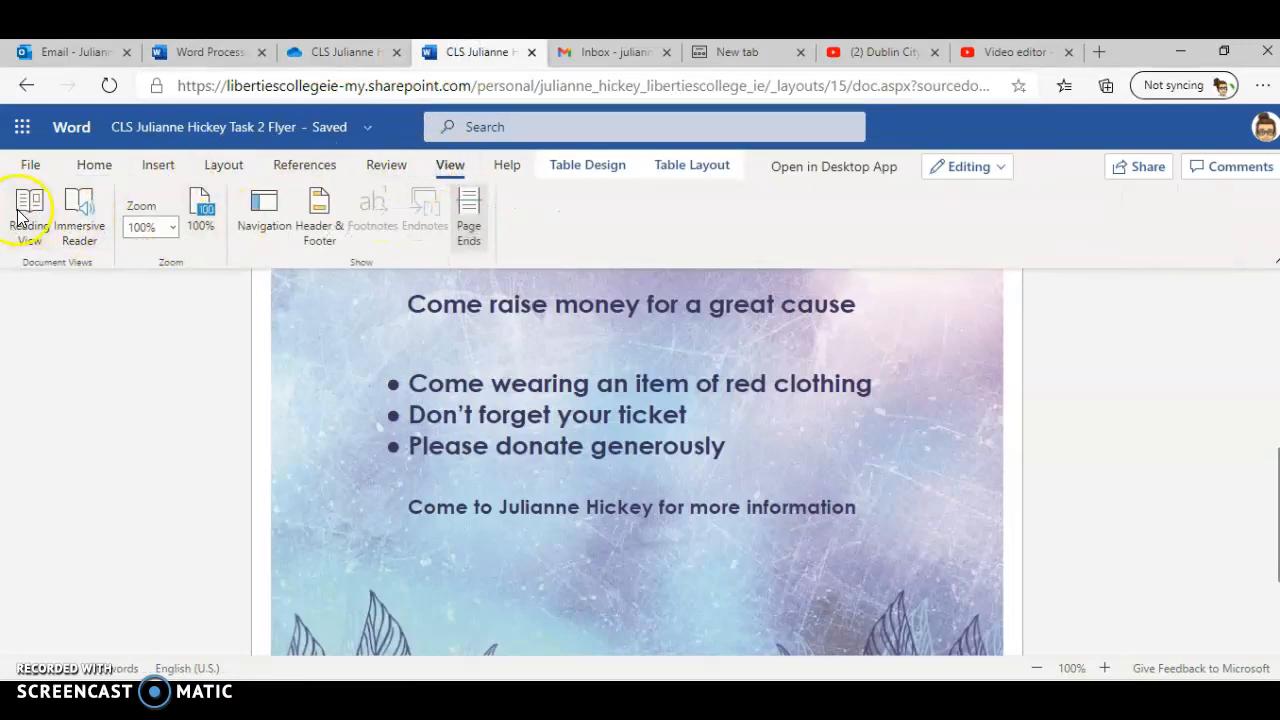
click(18, 214)
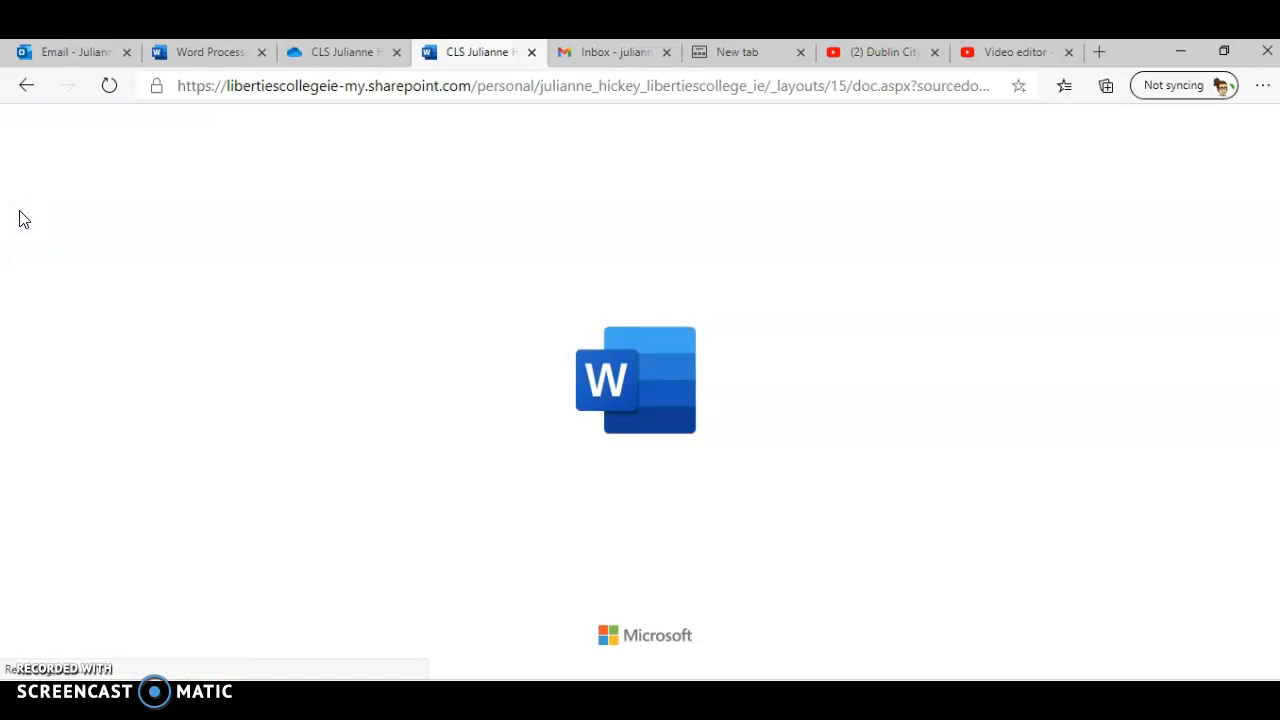
scroll(542, 417, down, 6)
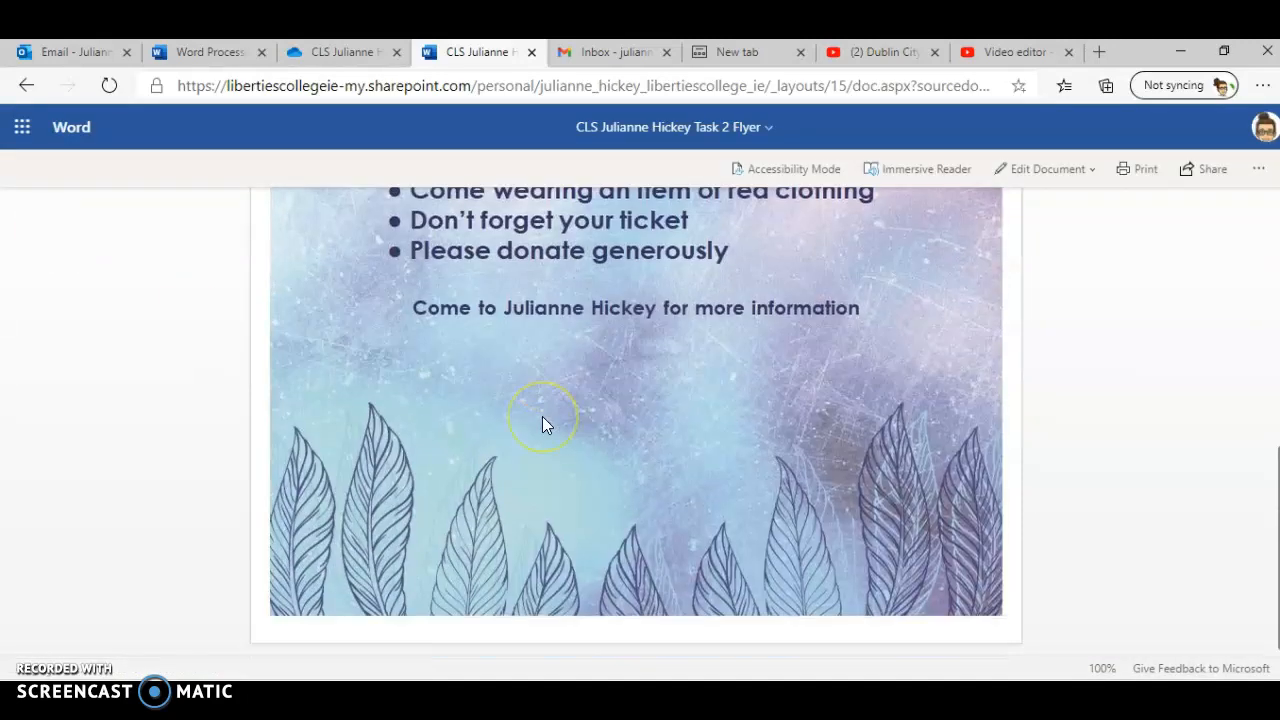
scroll(542, 416, up, 6)
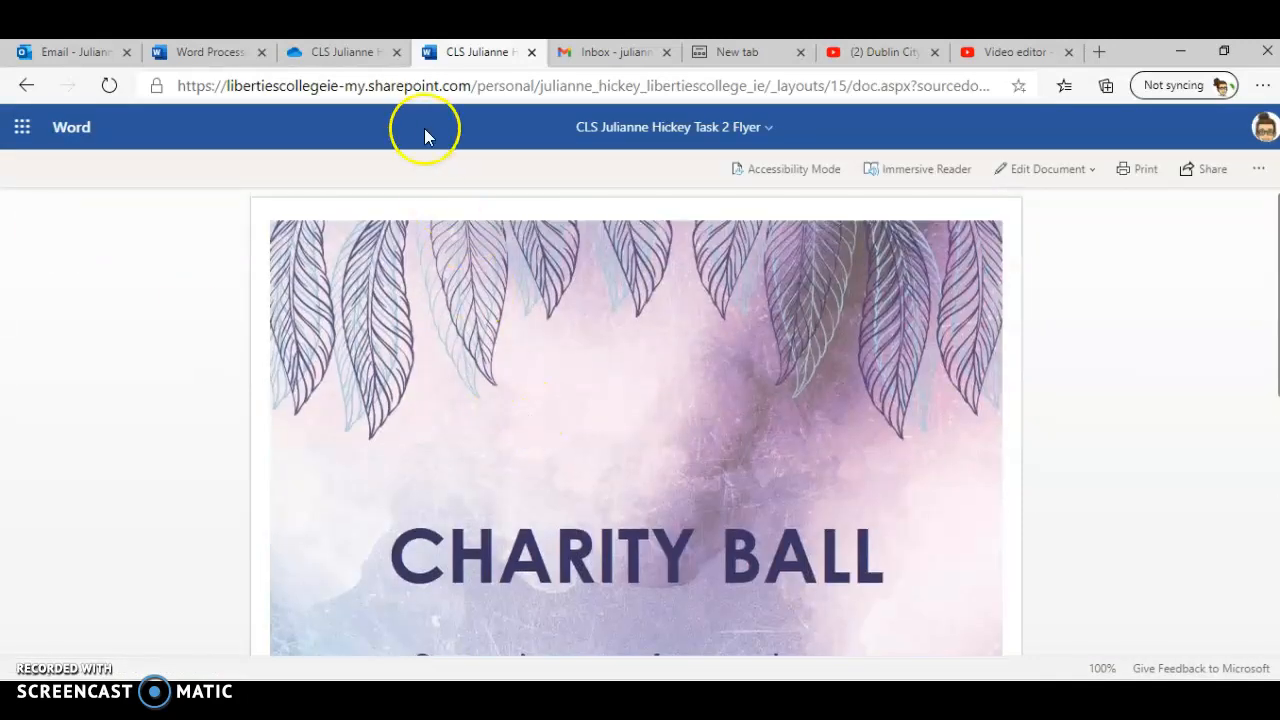
Step: Return to editing in the browser and enter your full name in the flyer's header
click(1045, 168)
click(1040, 218)
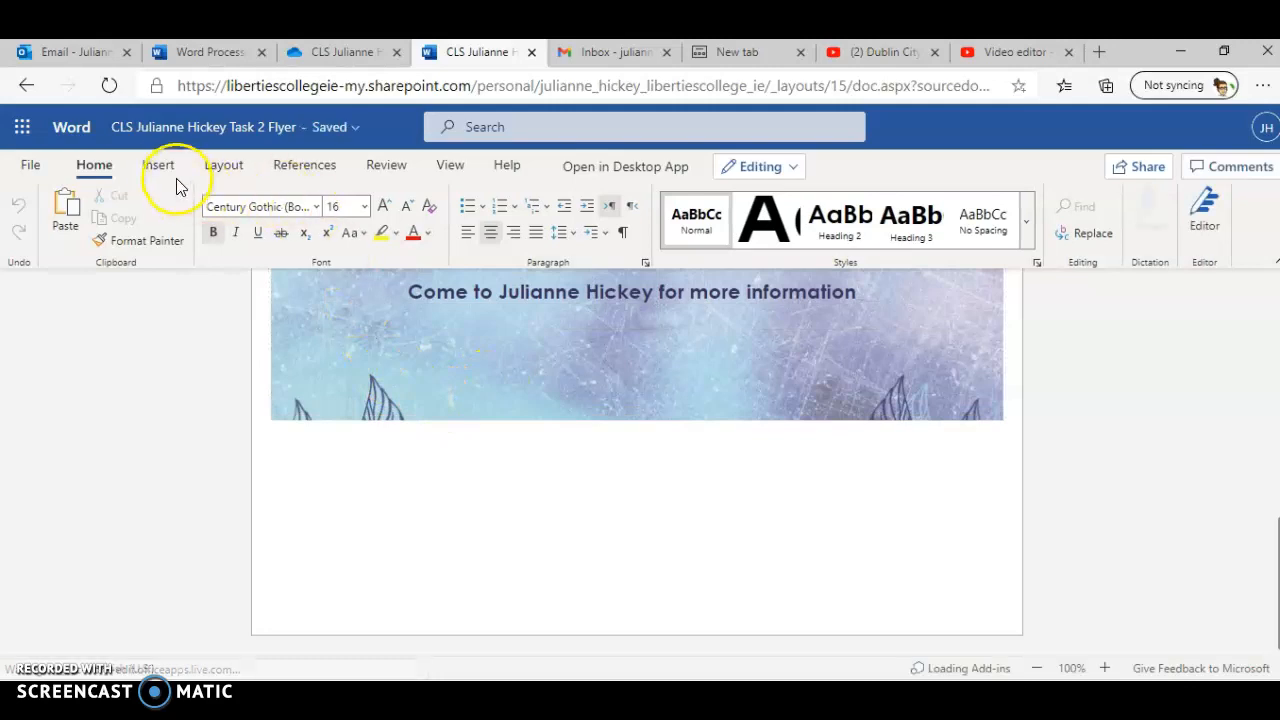
click(160, 165)
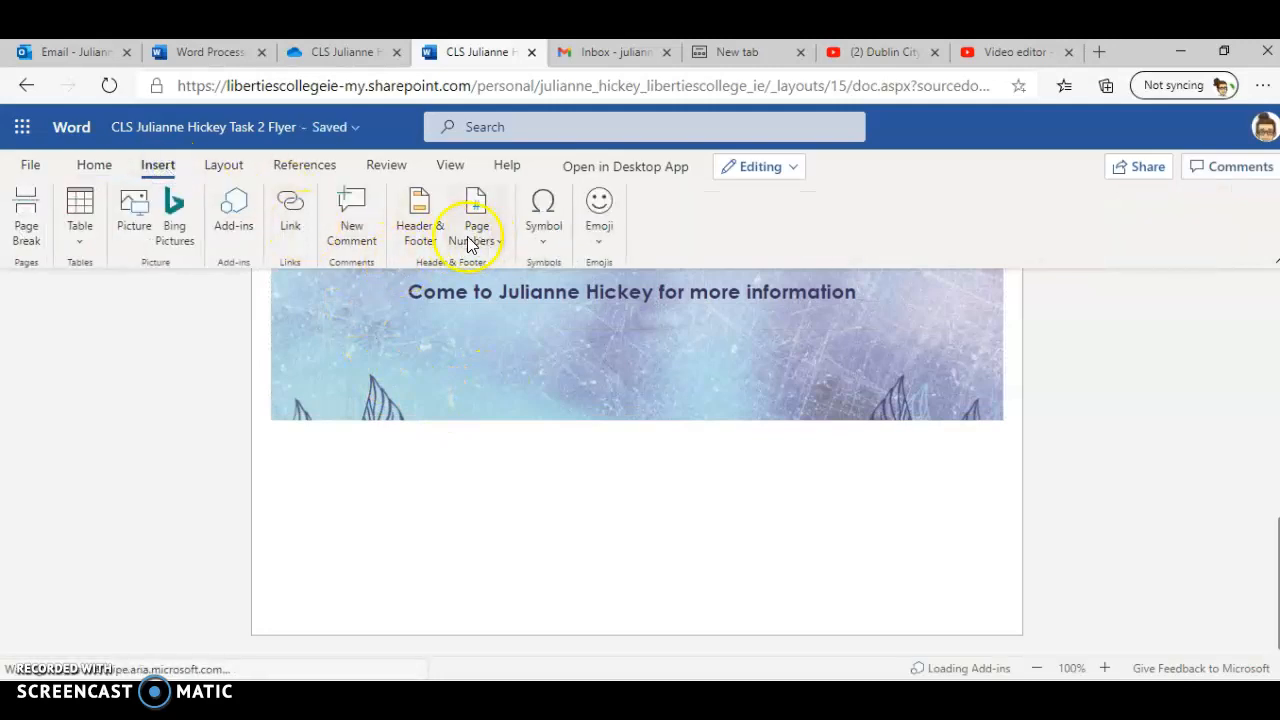
click(421, 234)
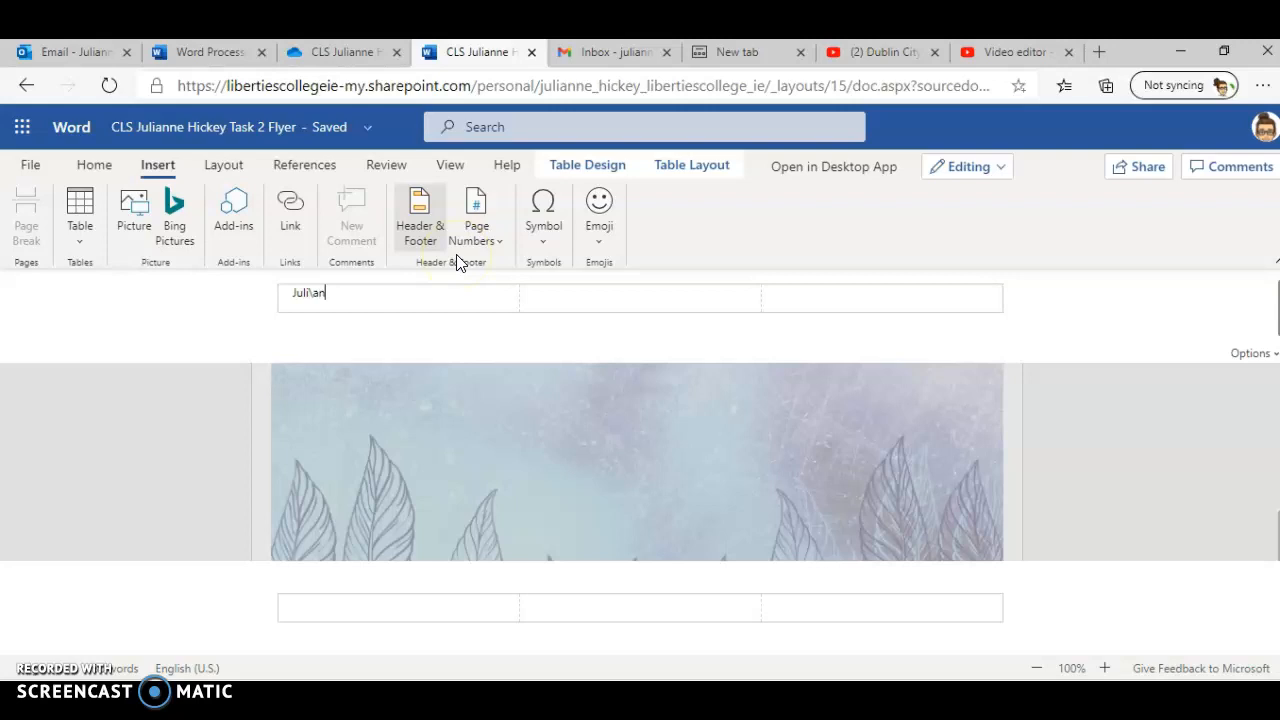
click(391, 300)
text(Jul)
text(ia)
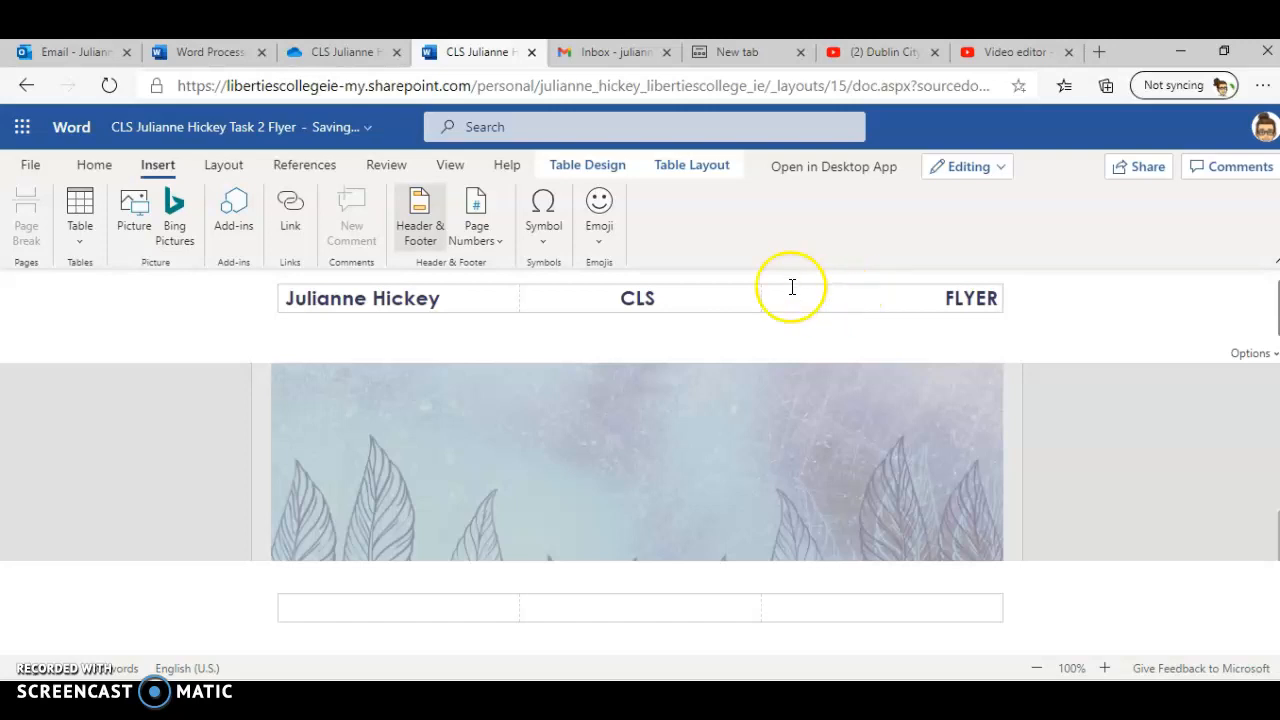
Step: Download the flyer as a PDF
click(319, 51)
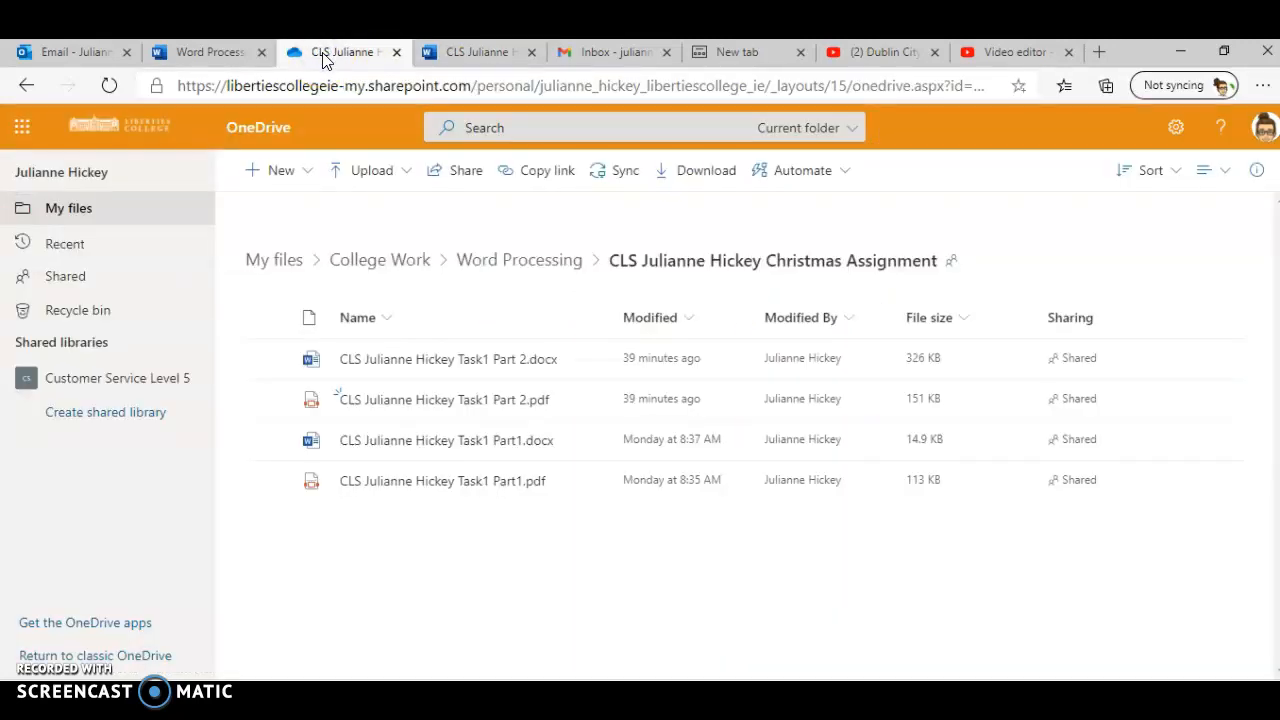
click(473, 51)
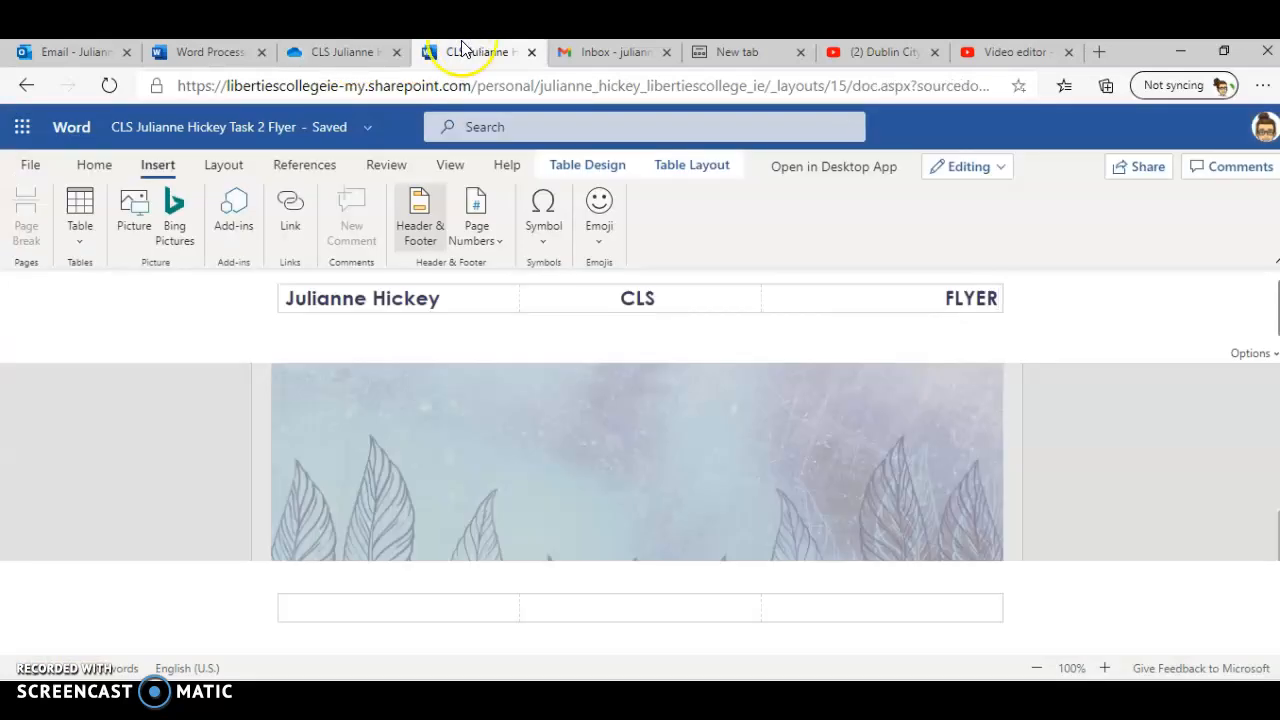
click(36, 163)
click(62, 337)
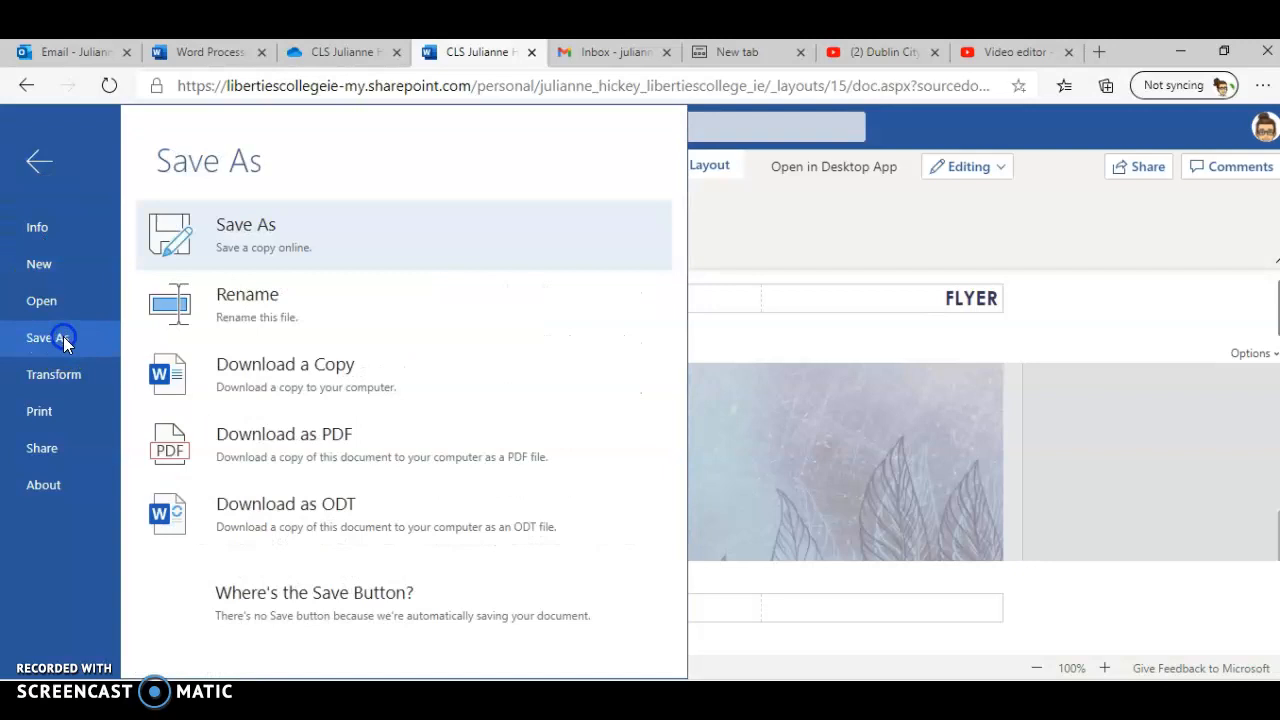
click(280, 416)
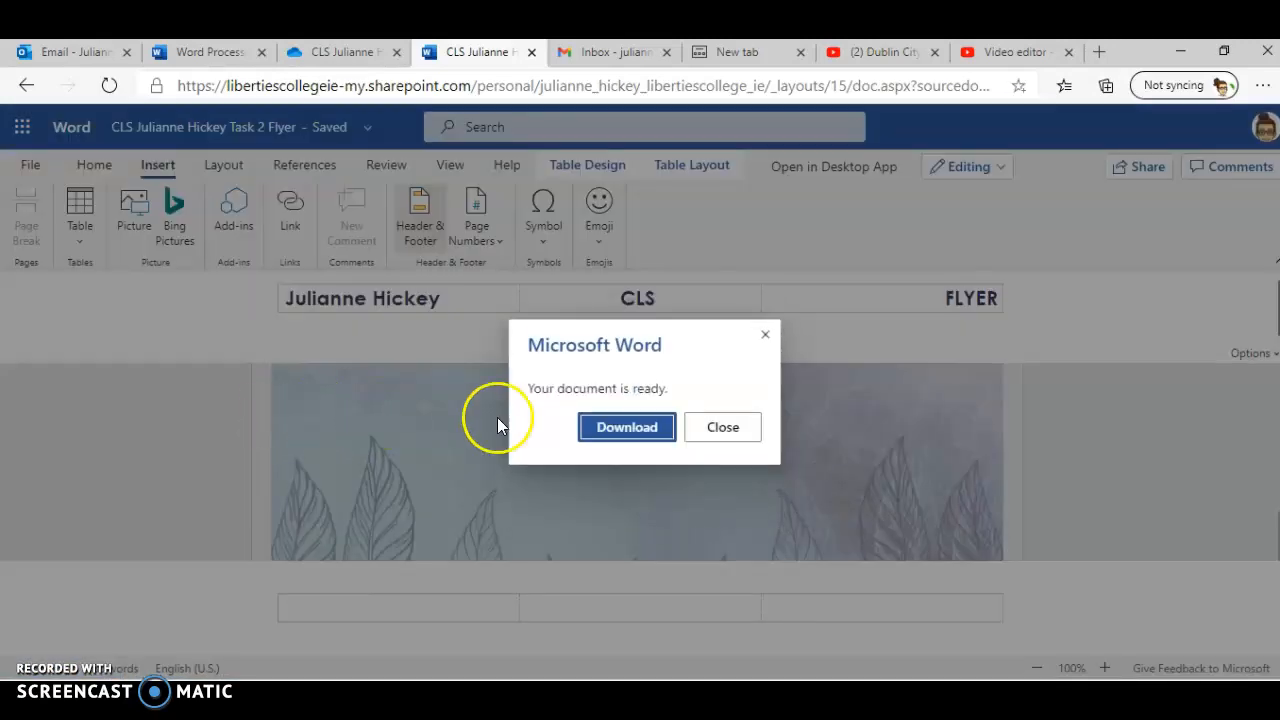
click(627, 427)
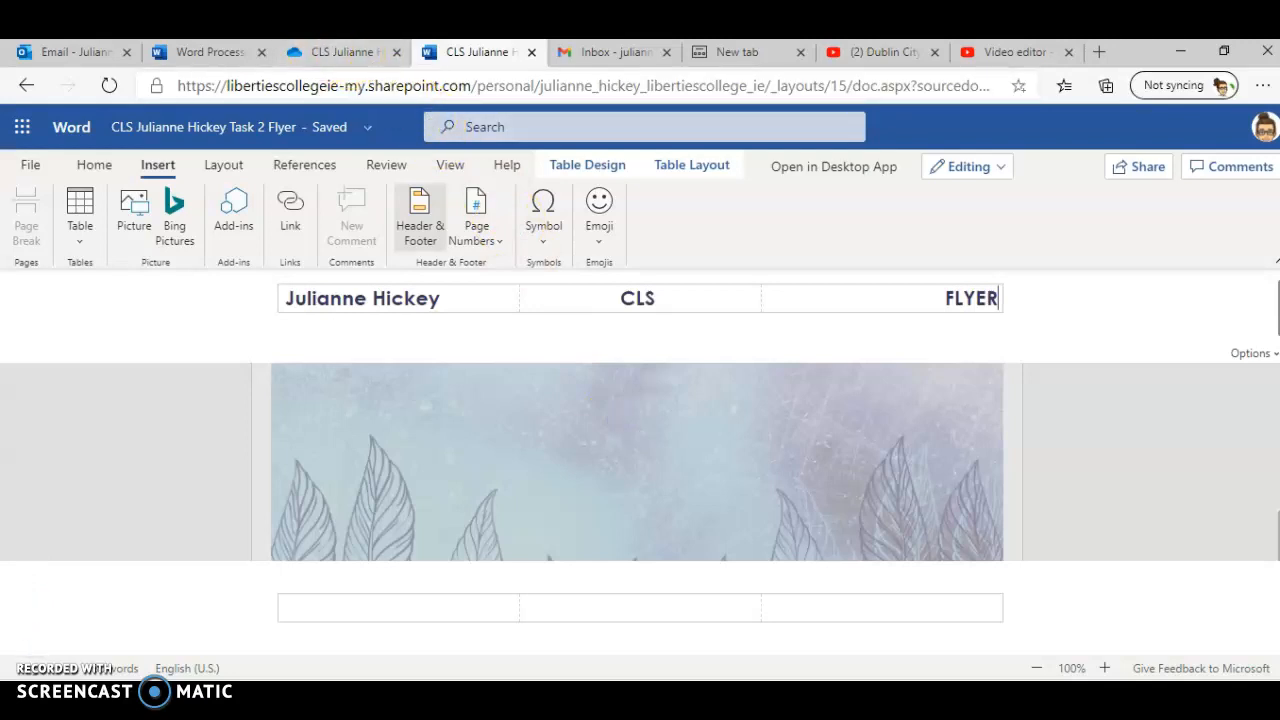
Step: Upload the downloaded PDF from the Downloads folder into the Christmas Assignment folder in OneDrive
click(340, 52)
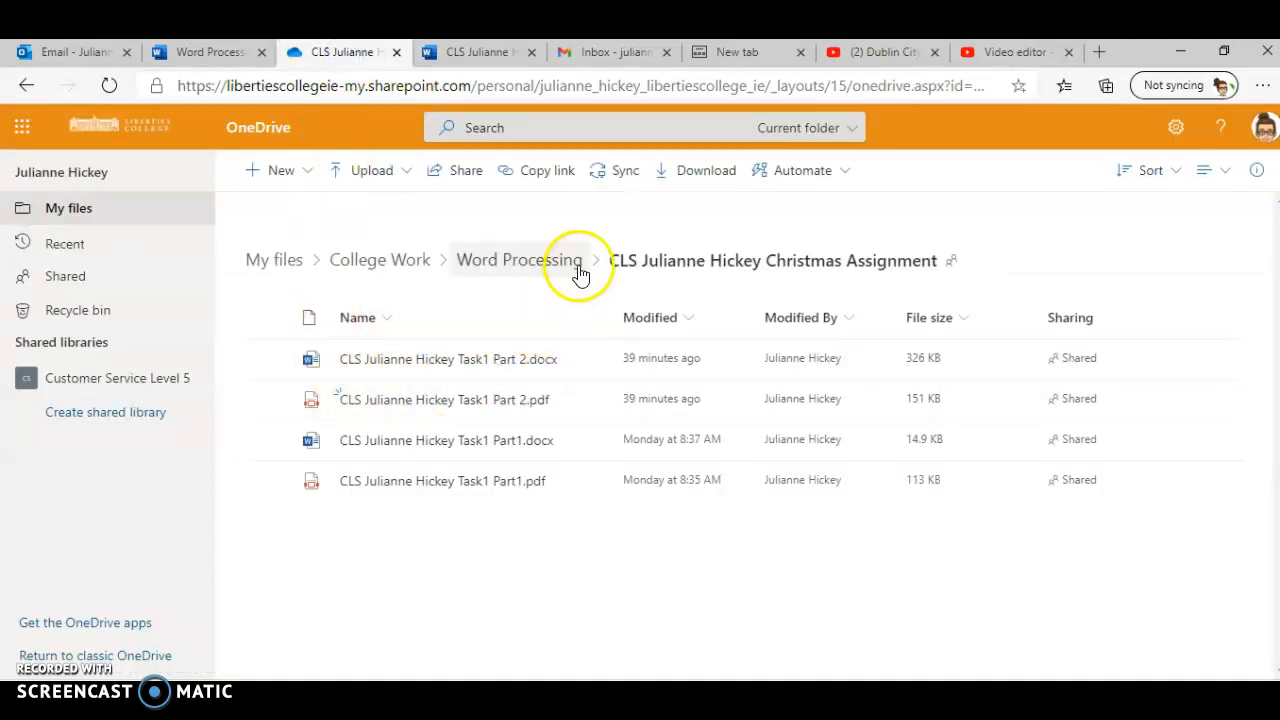
click(382, 172)
click(358, 205)
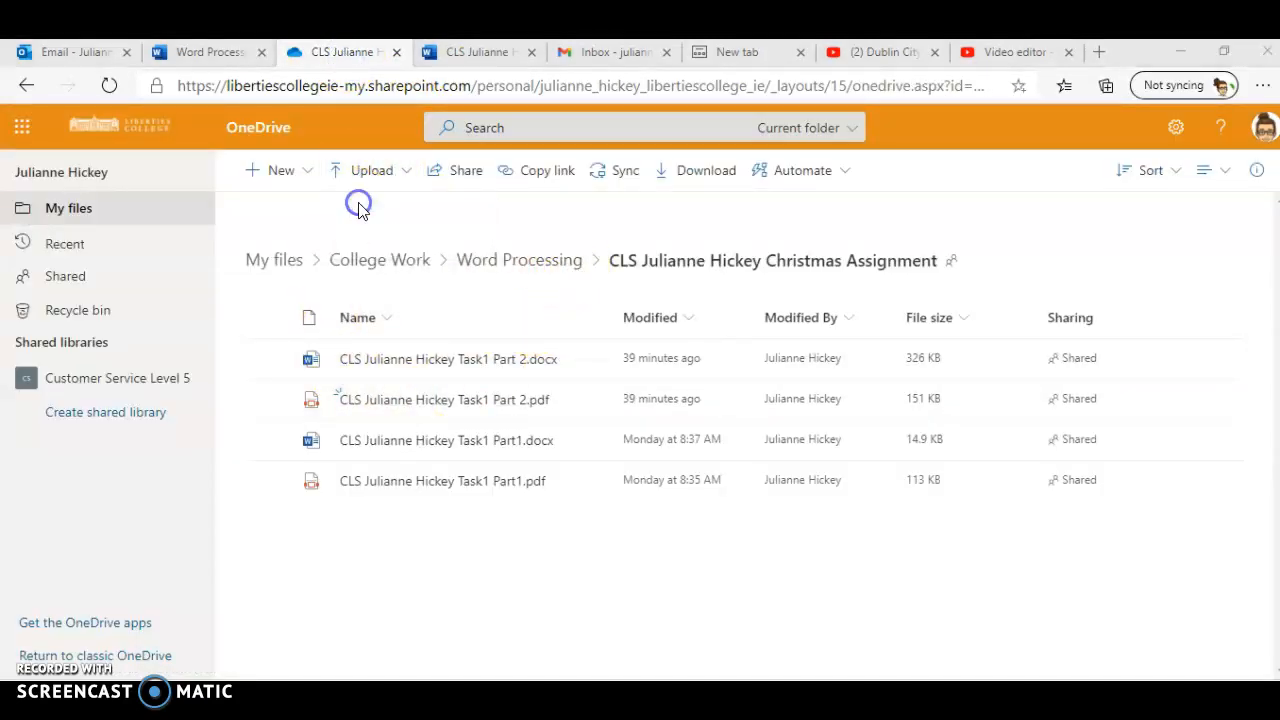
click(290, 377)
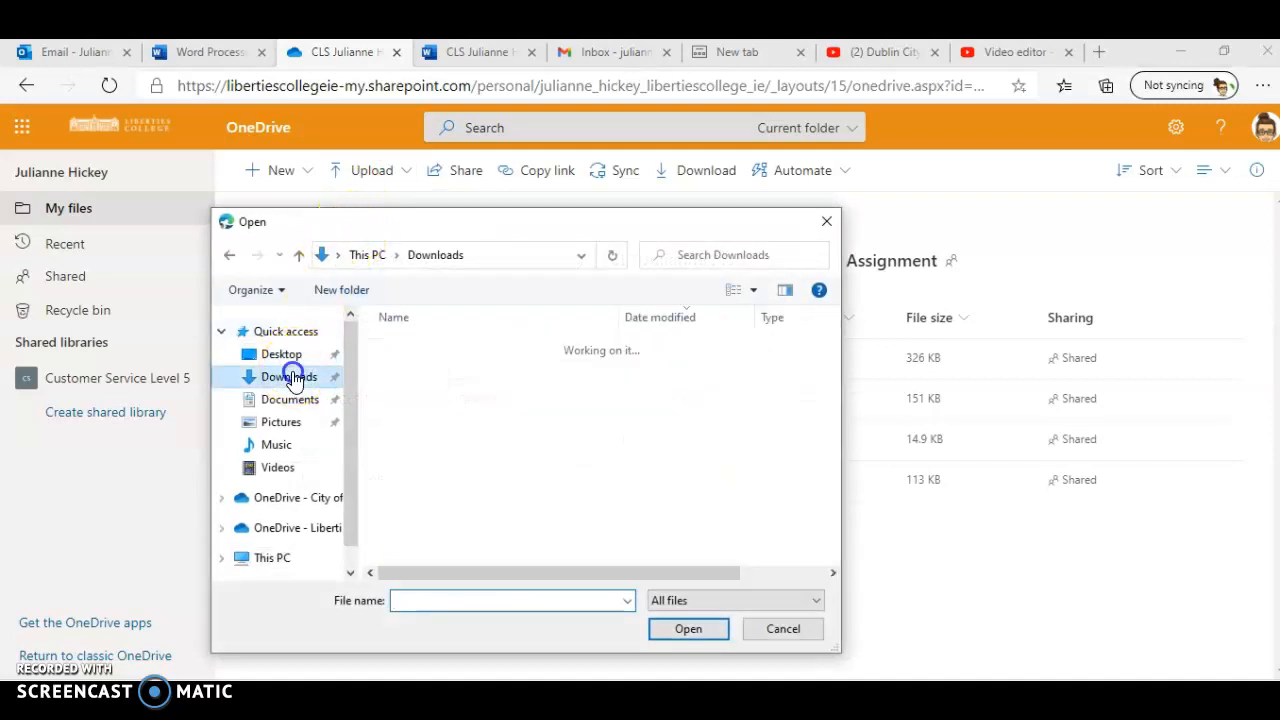
click(466, 370)
click(680, 629)
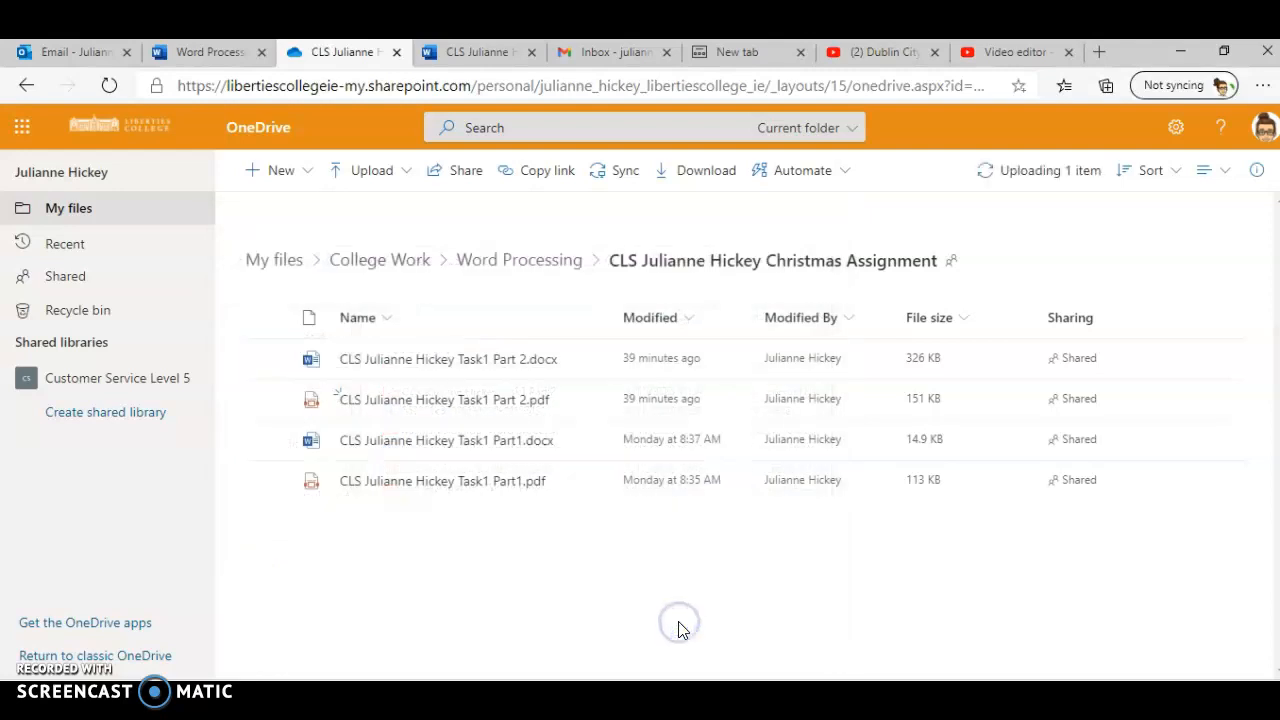
click(463, 50)
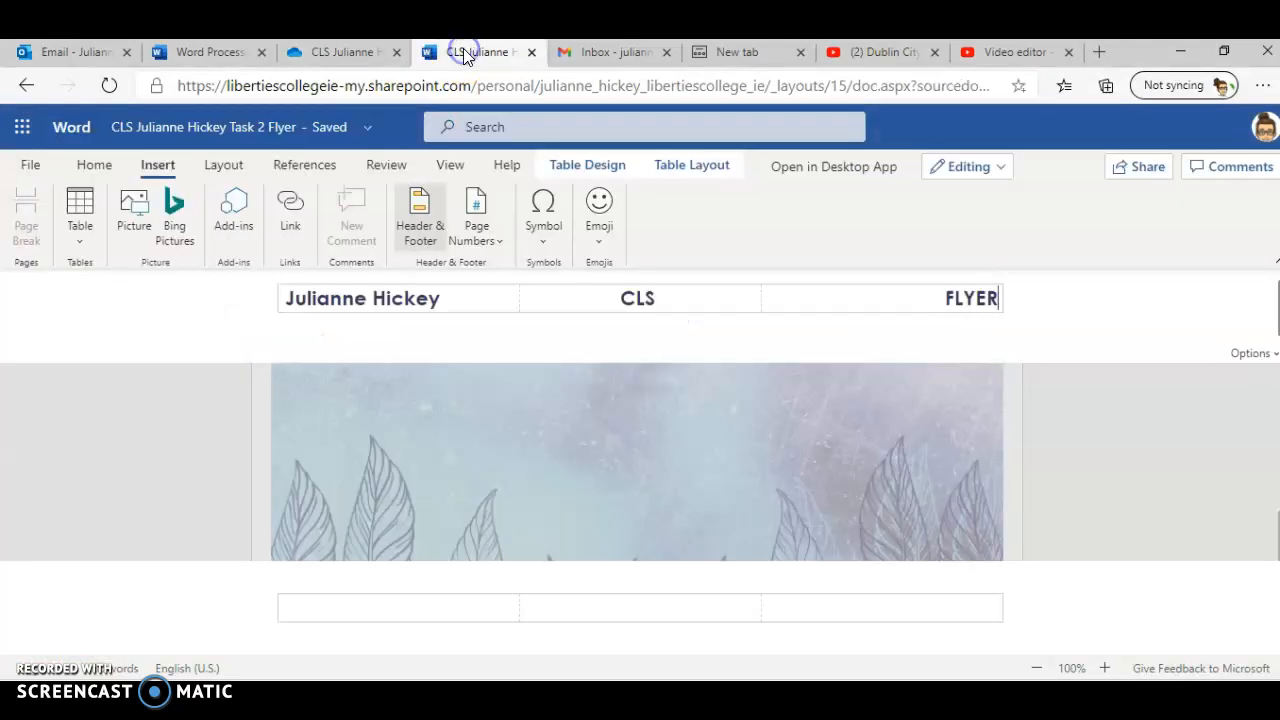
Step: Compare the required file list at the end of the assignment brief with the files in the Christmas Assignment folder on OneDrive
click(258, 47)
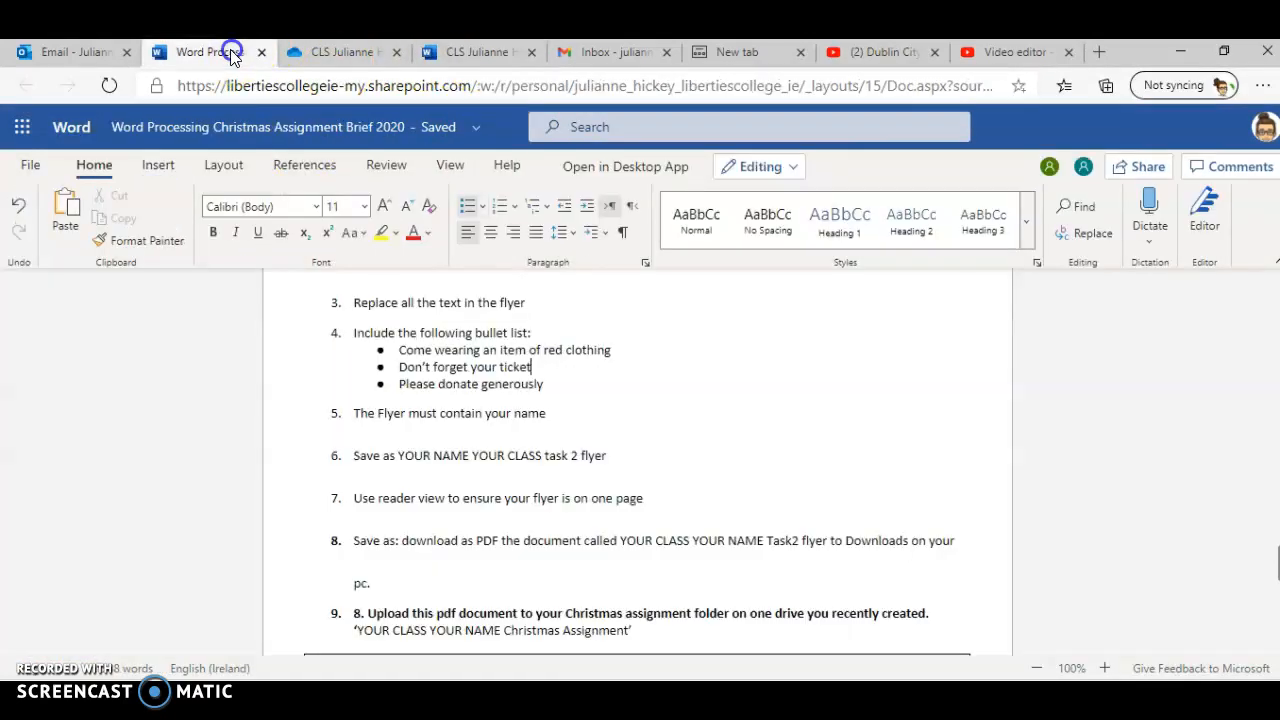
scroll(367, 380, down, 3)
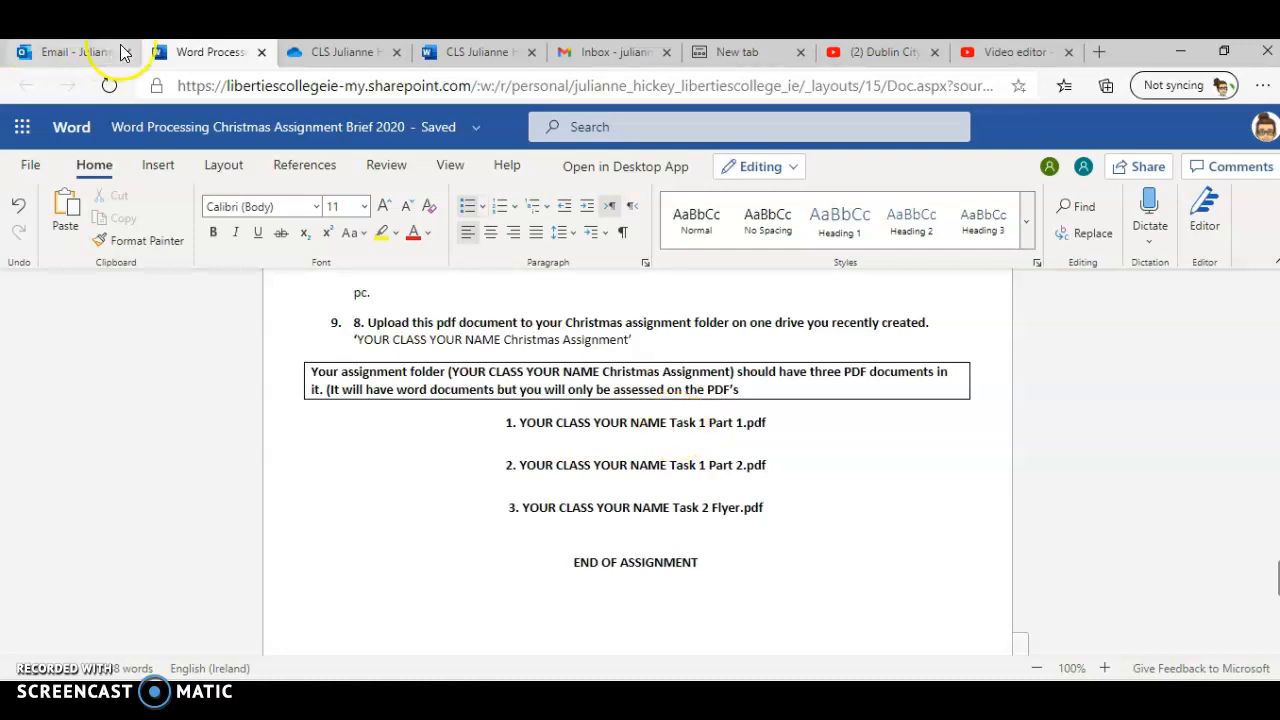
click(313, 51)
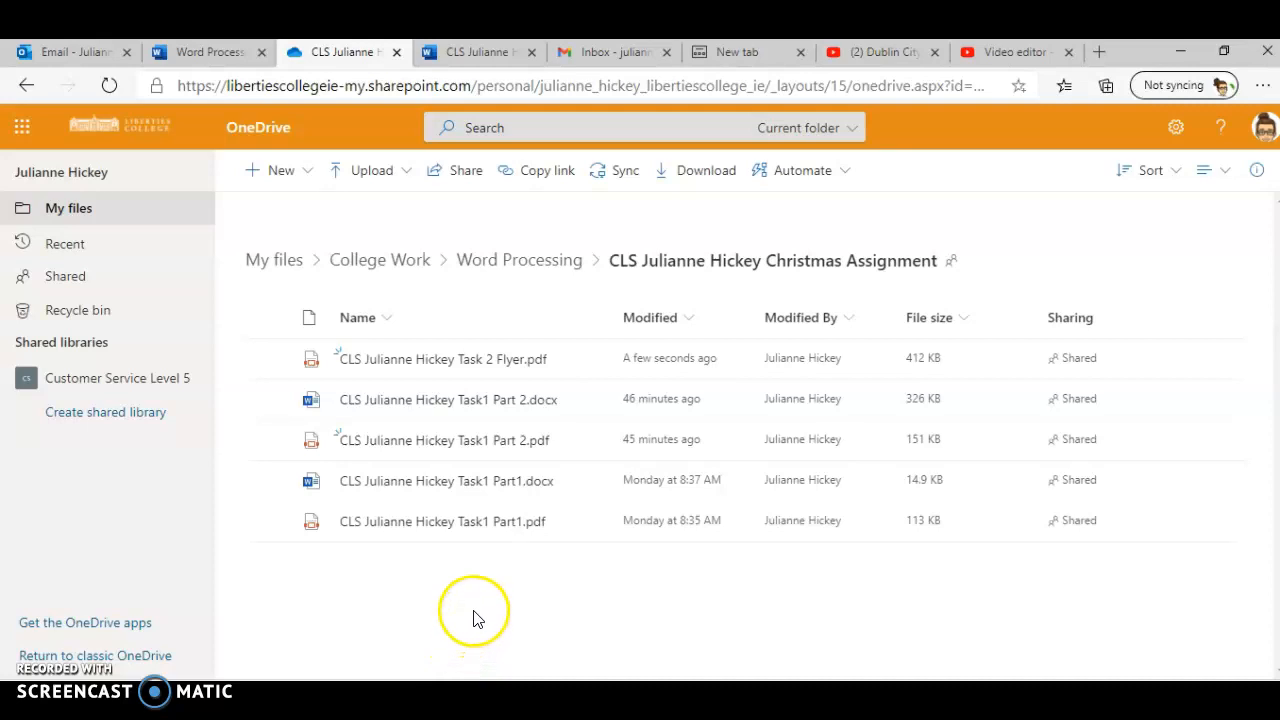
mouse_move(500, 443)
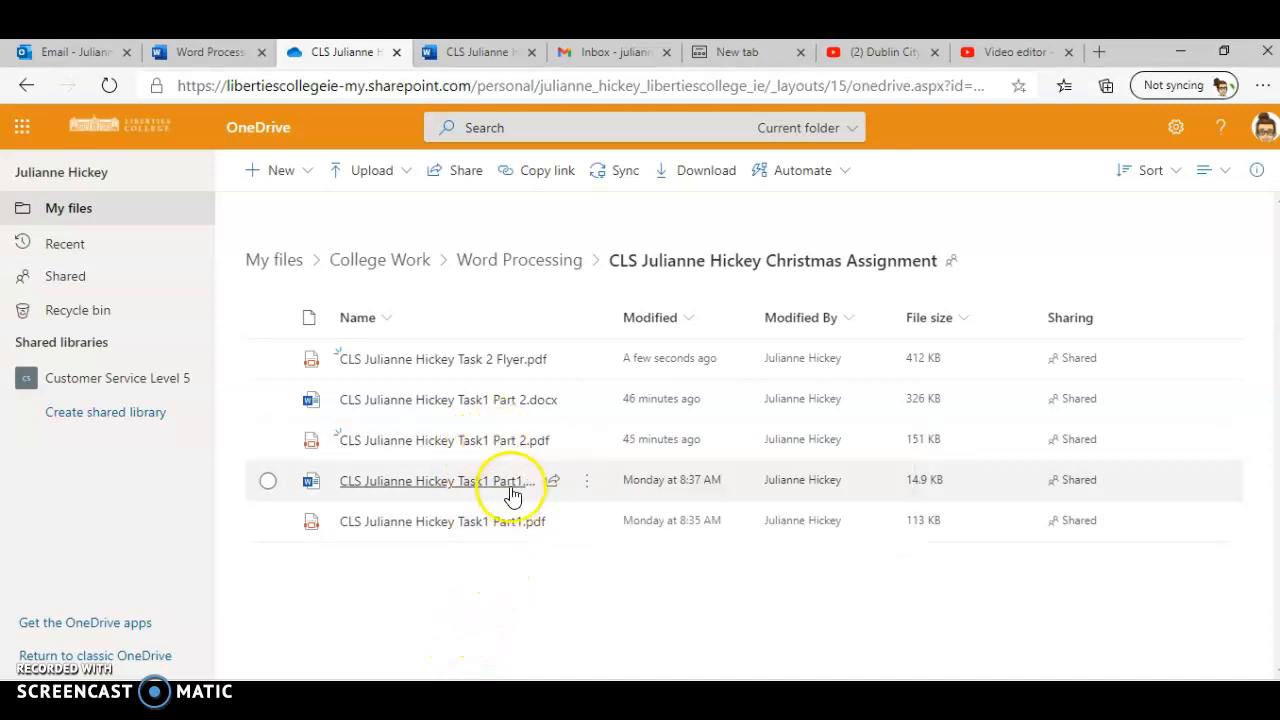
mouse_move(497, 532)
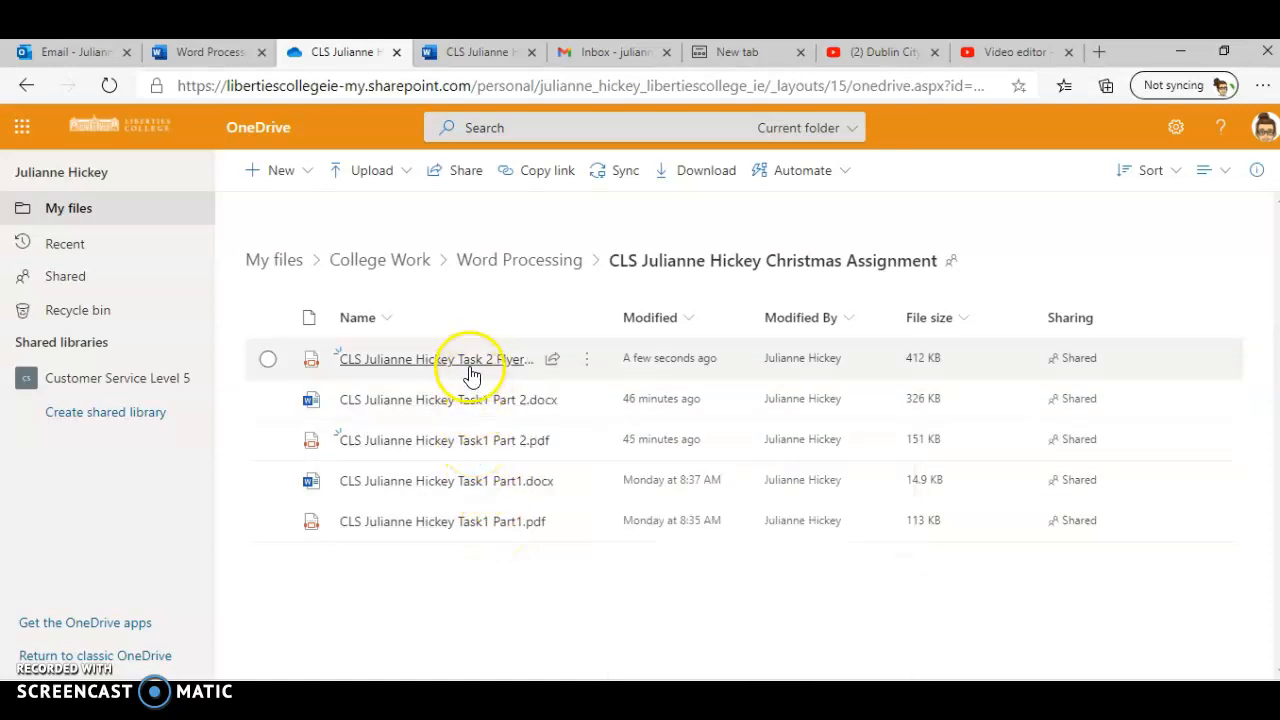
click(200, 55)
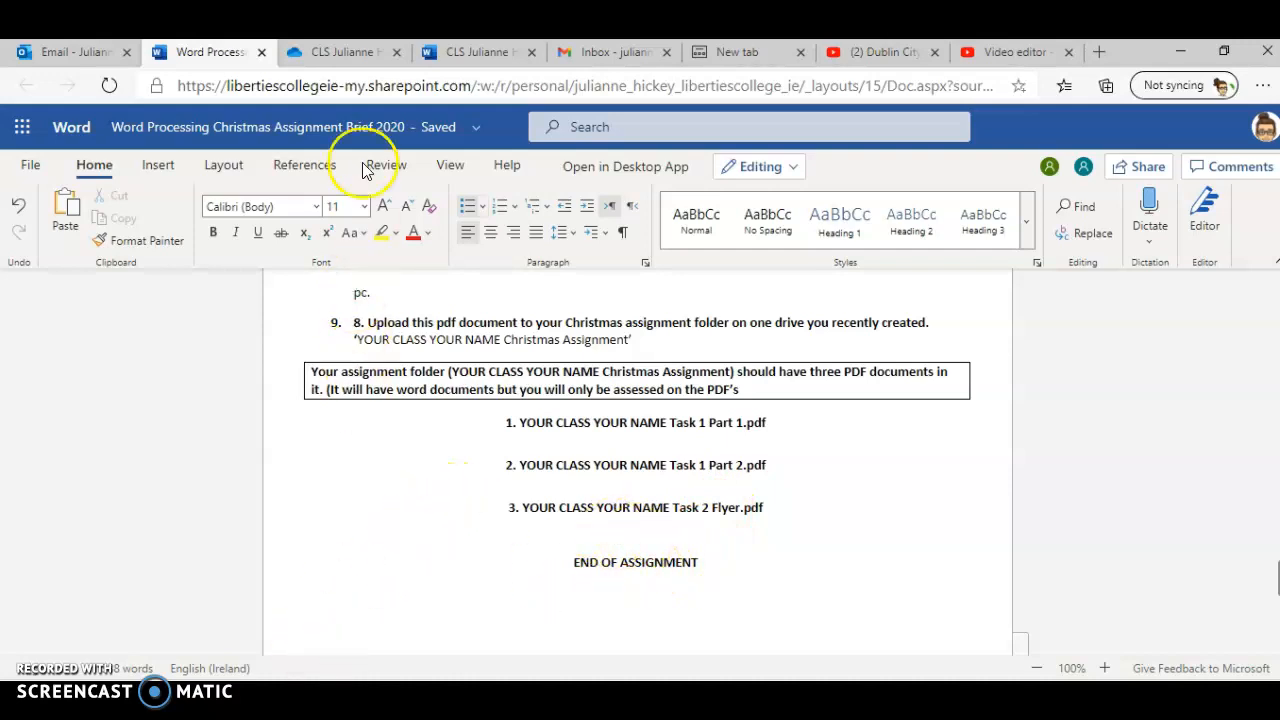
click(338, 54)
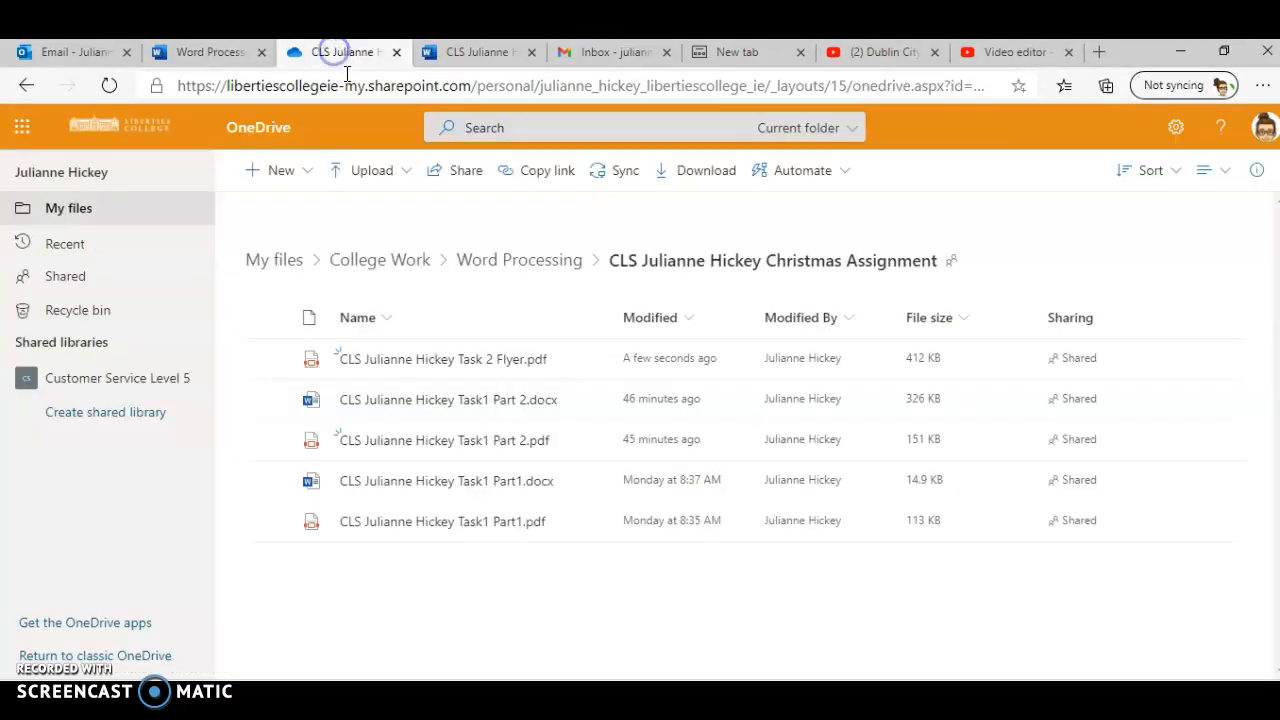
Step: Return to the flyer document and scroll through it to review the finished content
click(455, 52)
scroll(418, 421, down, 10)
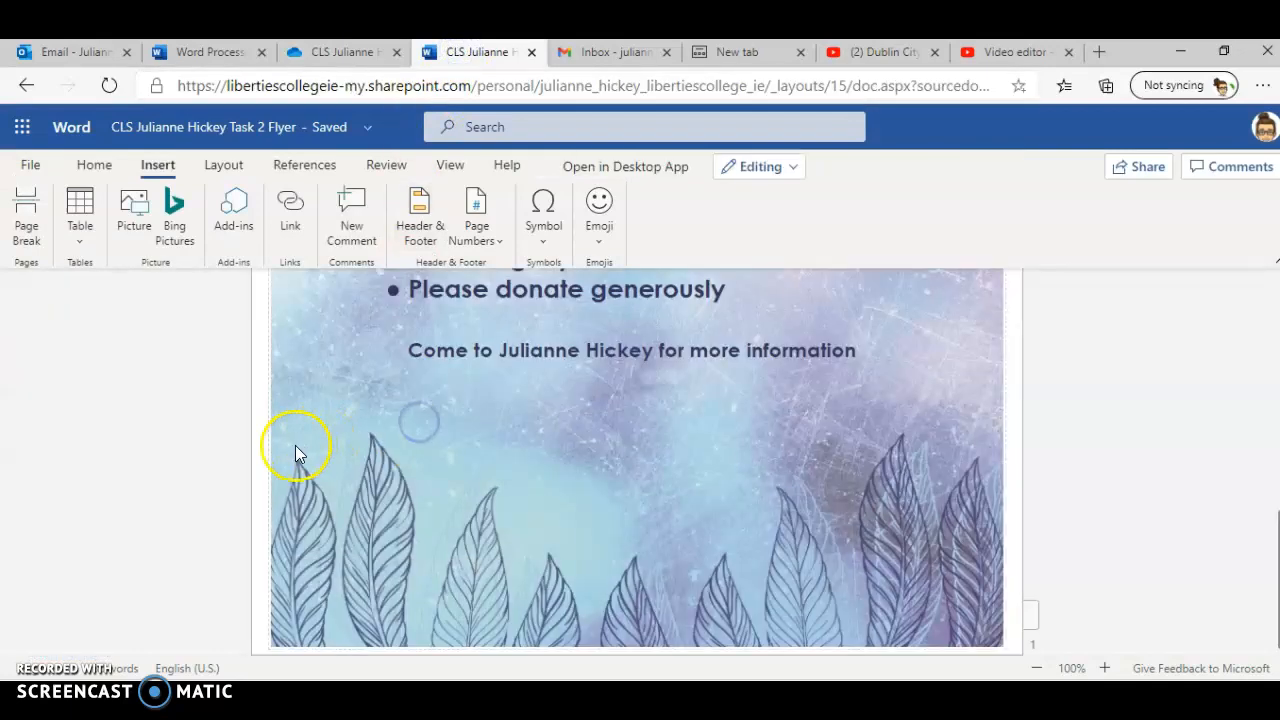
scroll(295, 445, up, 10)
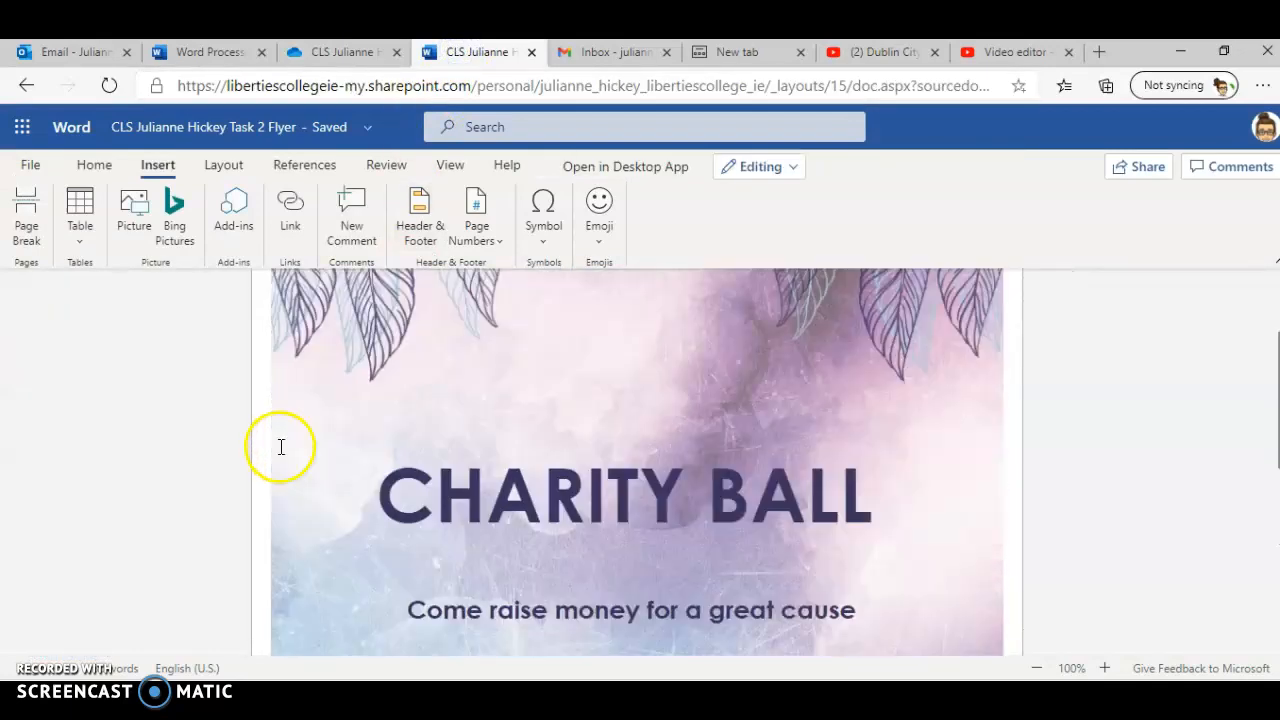
scroll(281, 447, down, 5)
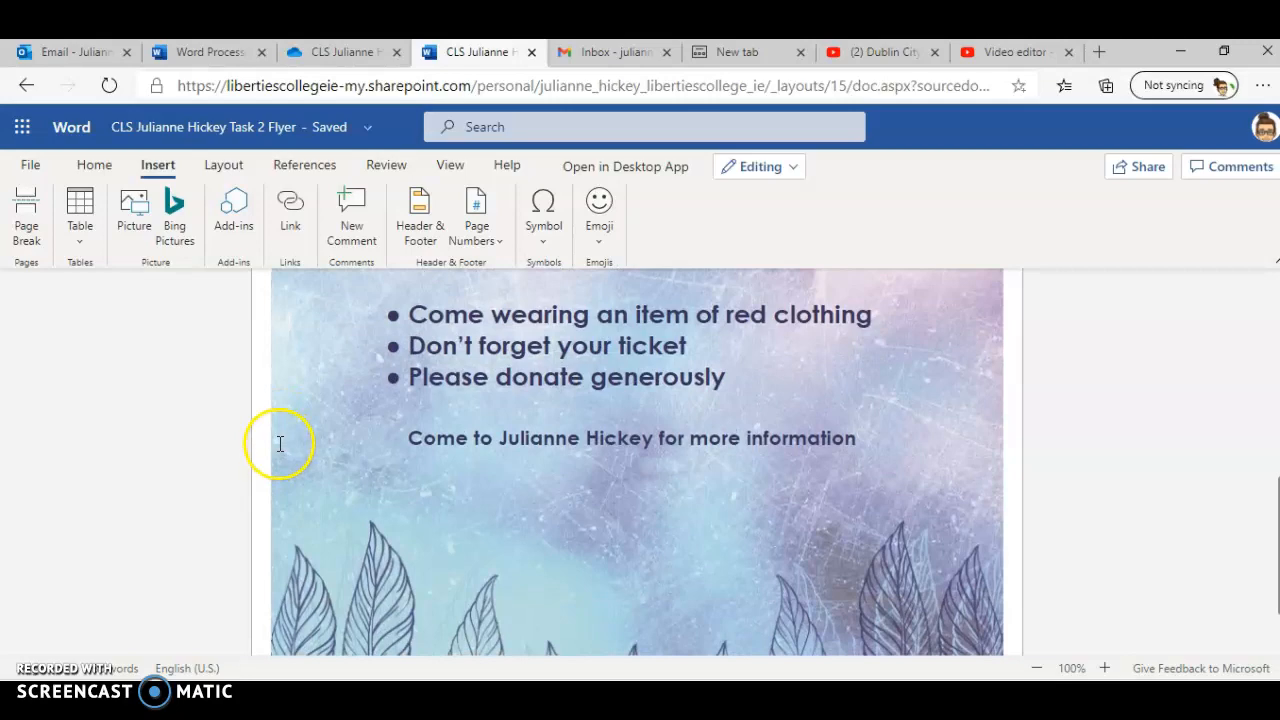